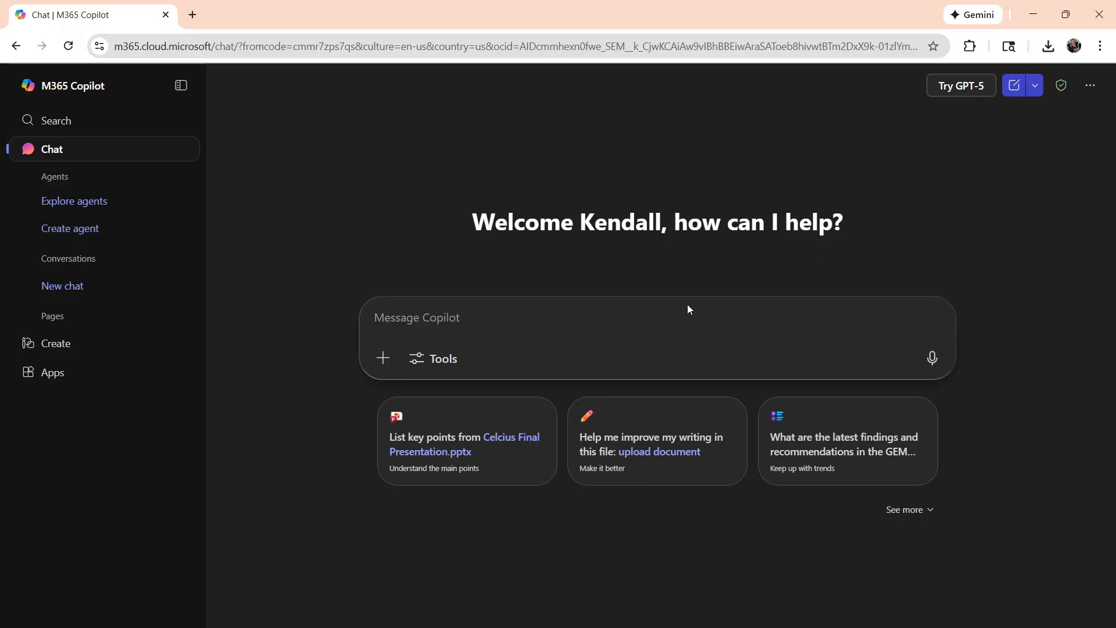
- Send Copilot the message "Start a new chat"
{"action": "type", "text": "Sta"}
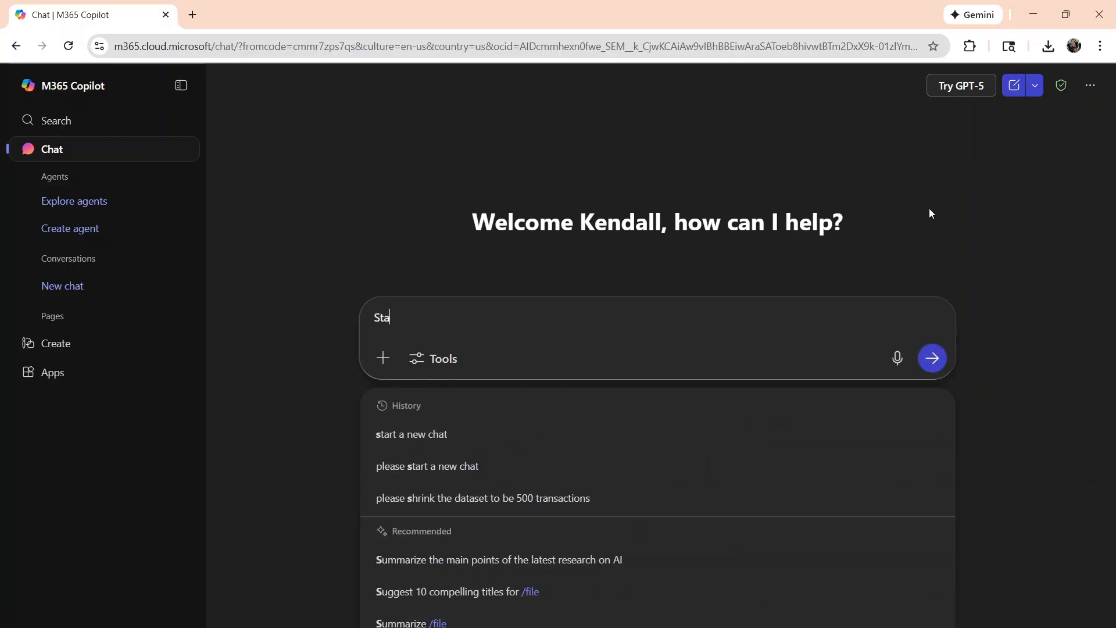
{"action": "type", "text": "rt a new chat"}
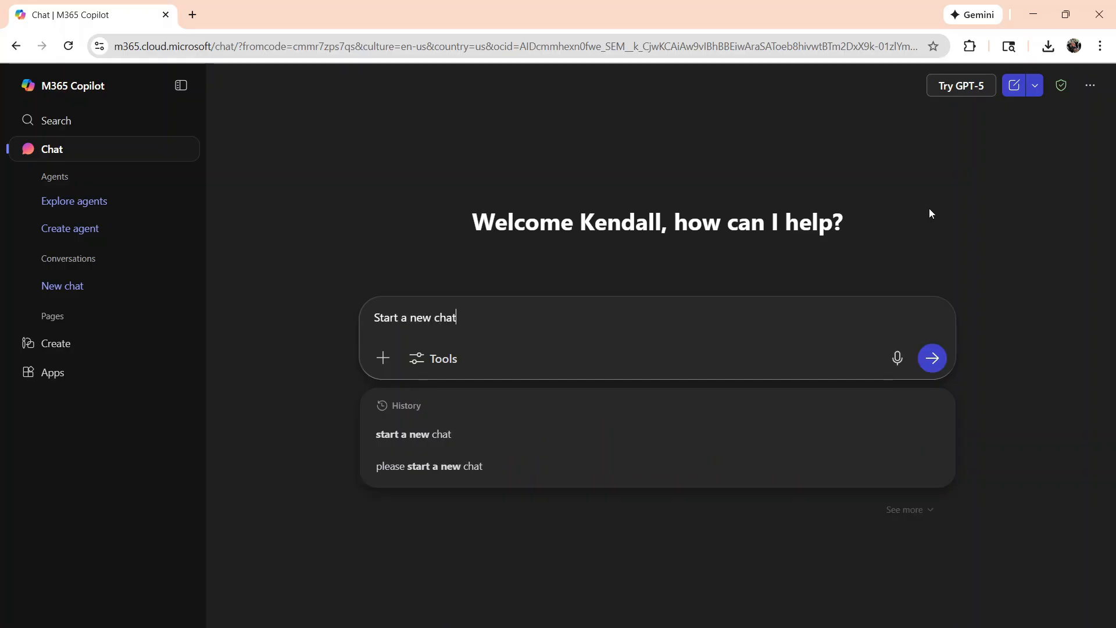
{"action": "key", "text": "Return"}
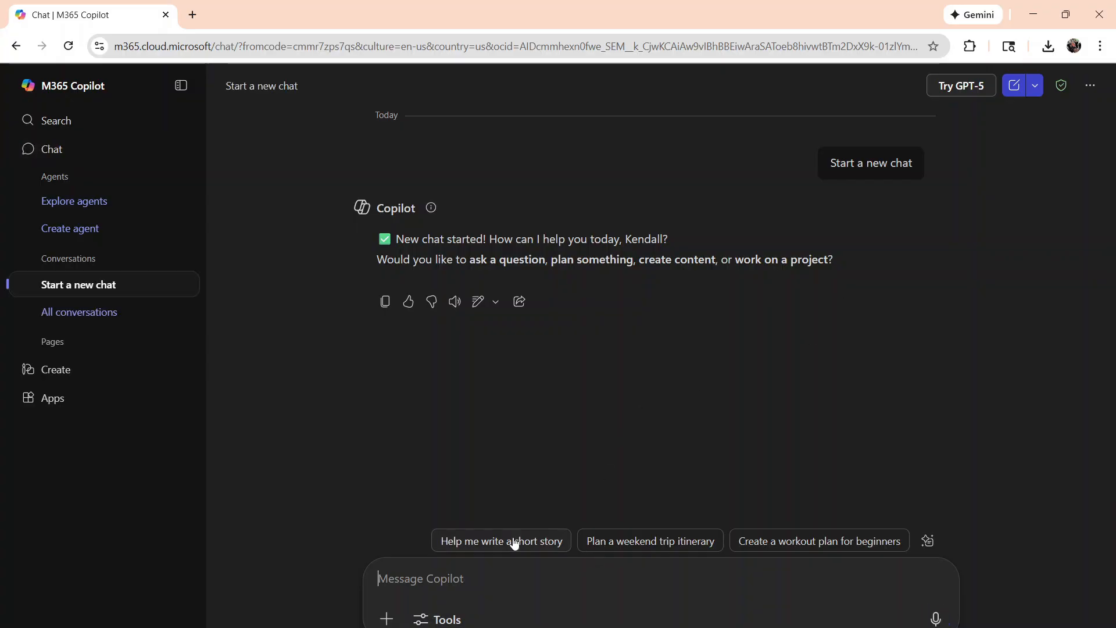
- Upload the Excel file "GenAI 89641 Lab Data" from Downloads to the chat and send it
{"action": "left_click", "coordinate": [387, 617]}
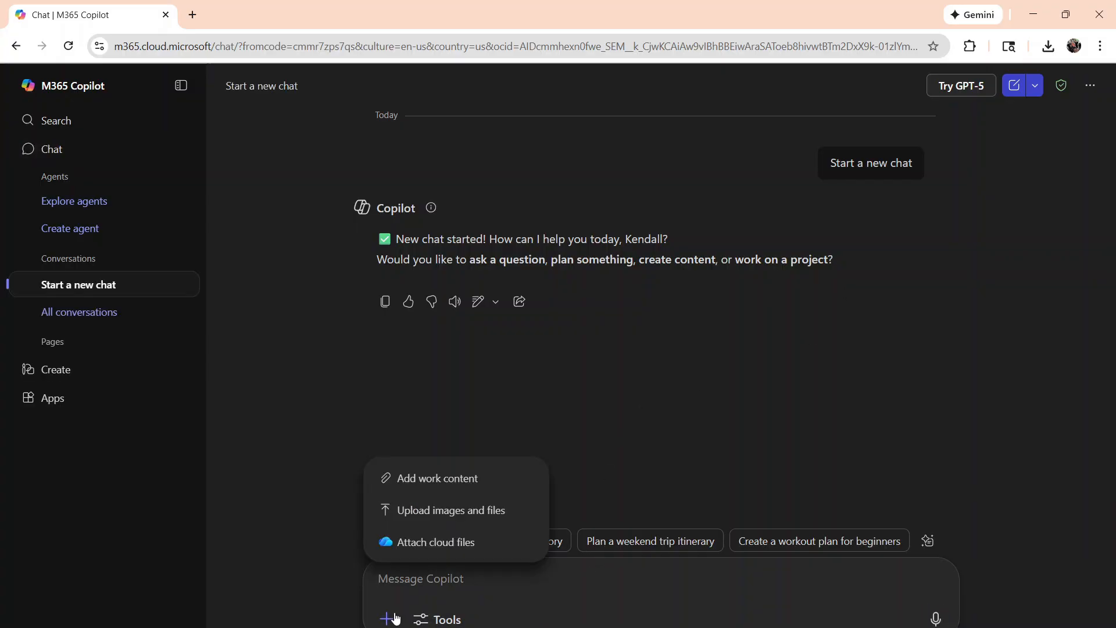
{"action": "left_click", "coordinate": [484, 505]}
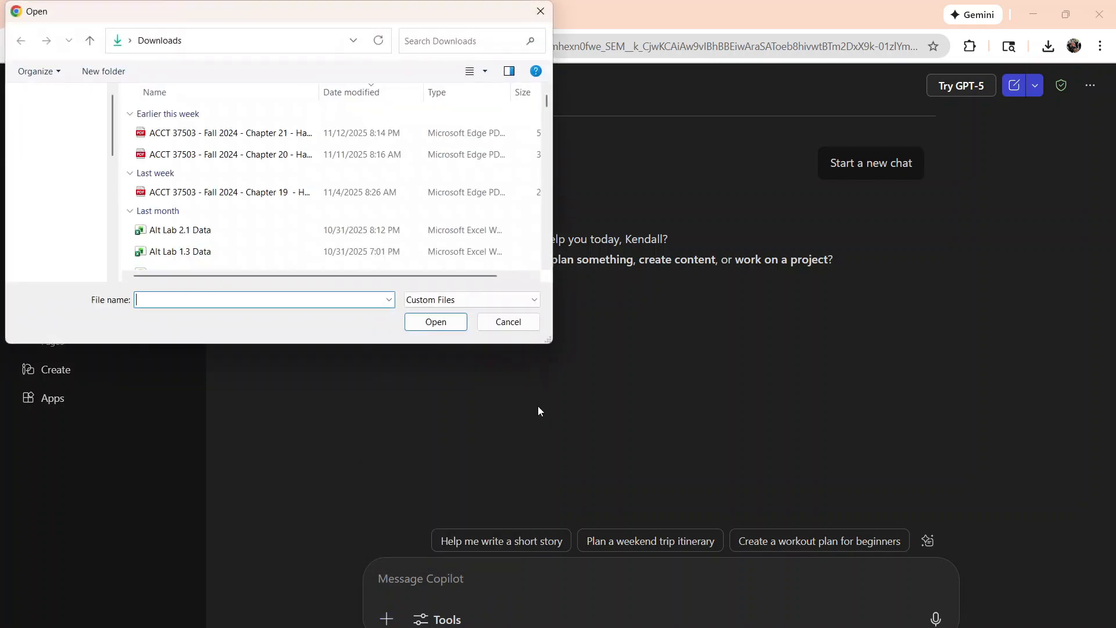
{"action": "left_click", "coordinate": [233, 220]}
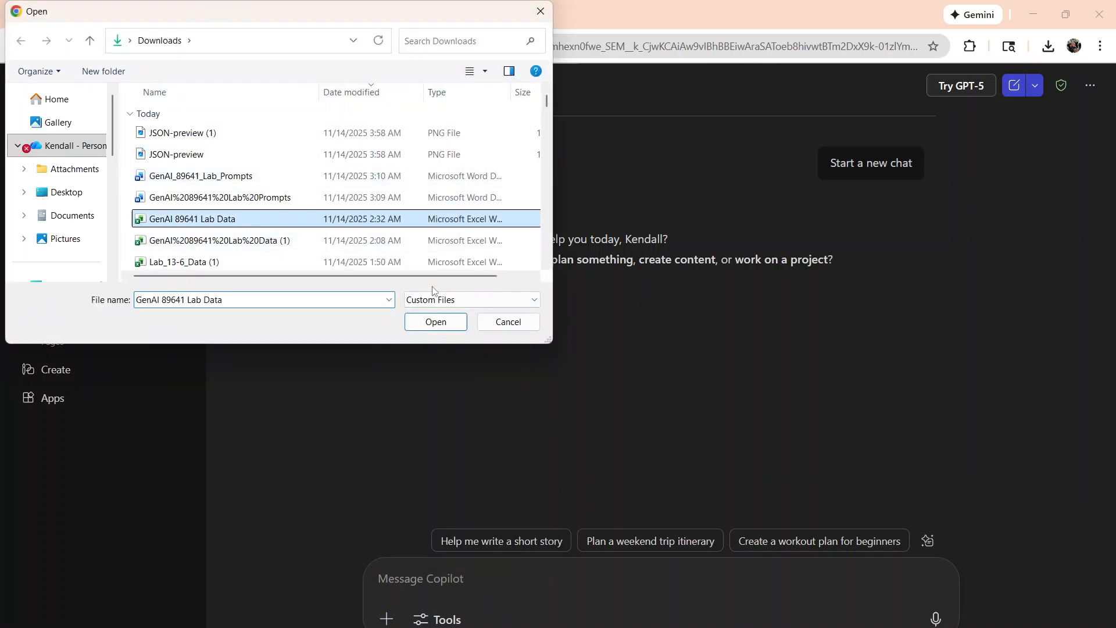
{"action": "left_click", "coordinate": [436, 321]}
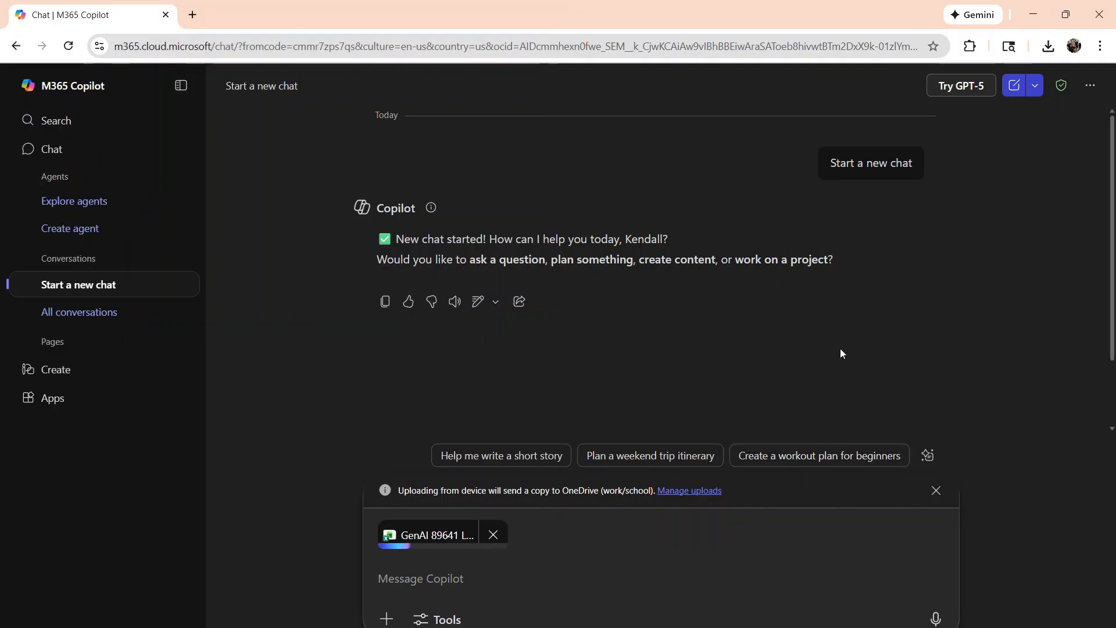
{"action": "key", "text": "Return"}
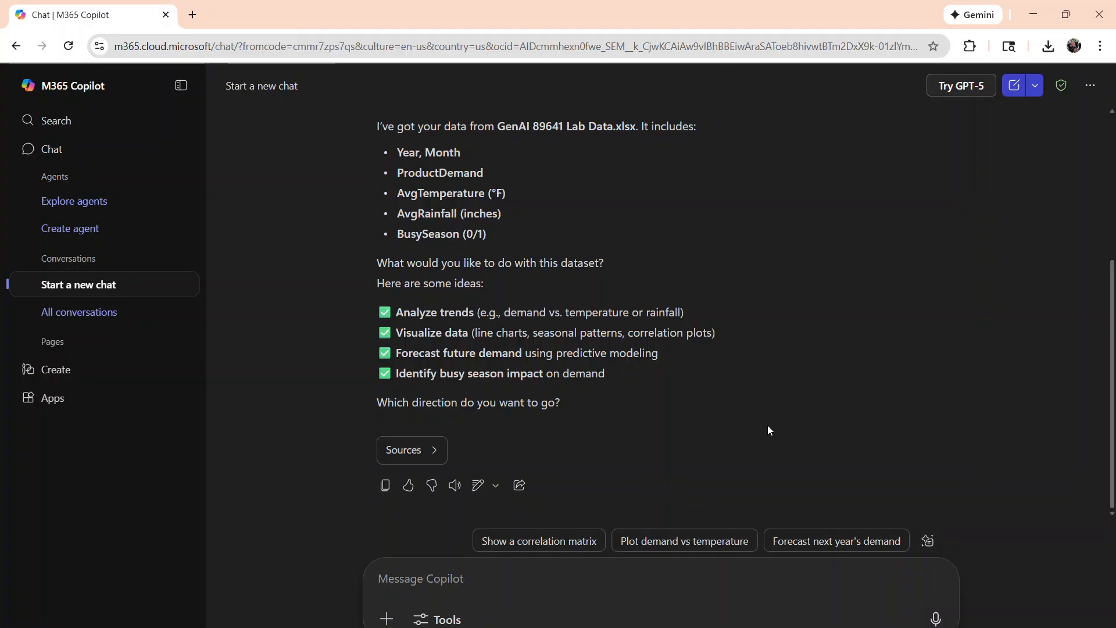
- Send the prompt "Please display the last 5 line items from the above dataset"
{"action": "type", "text": "Please dis"}
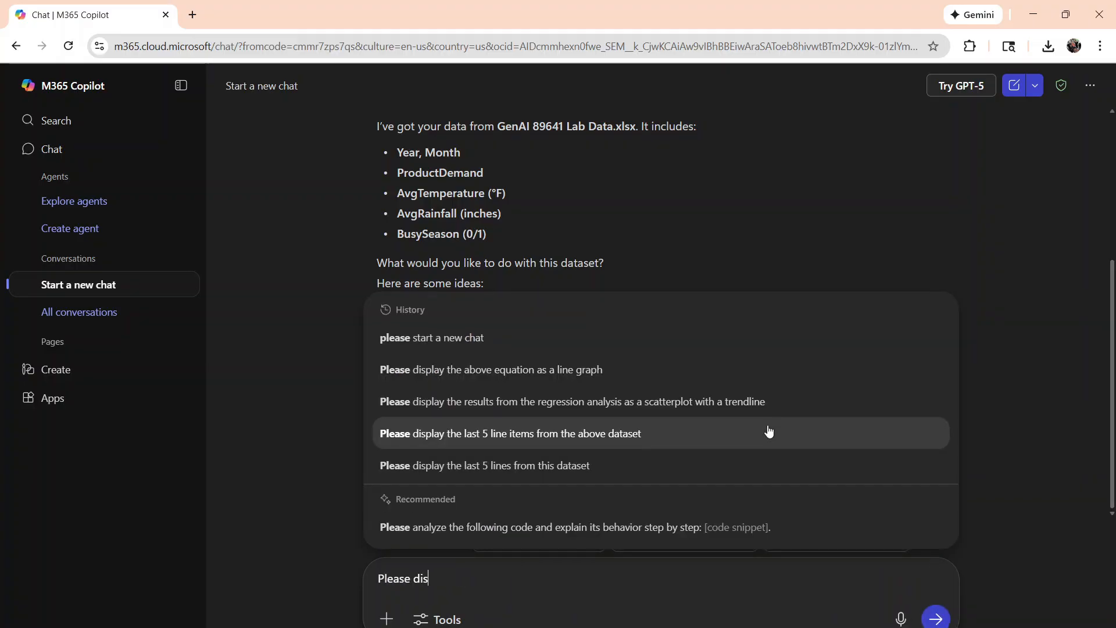
{"action": "type", "text": "play the last "}
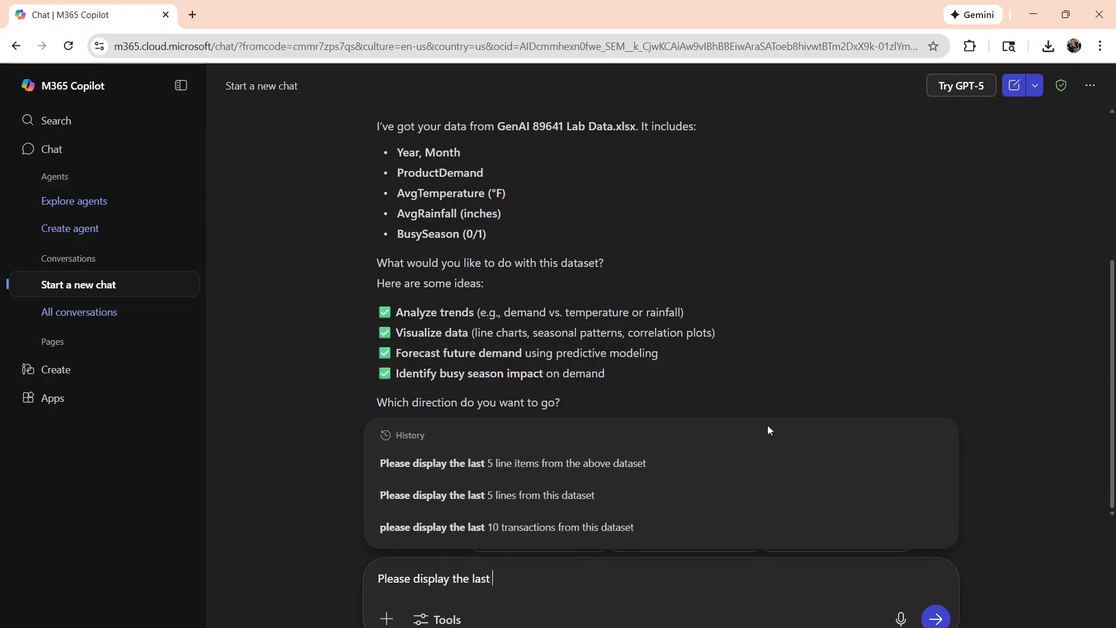
{"action": "type", "text": "5 line itemd"}
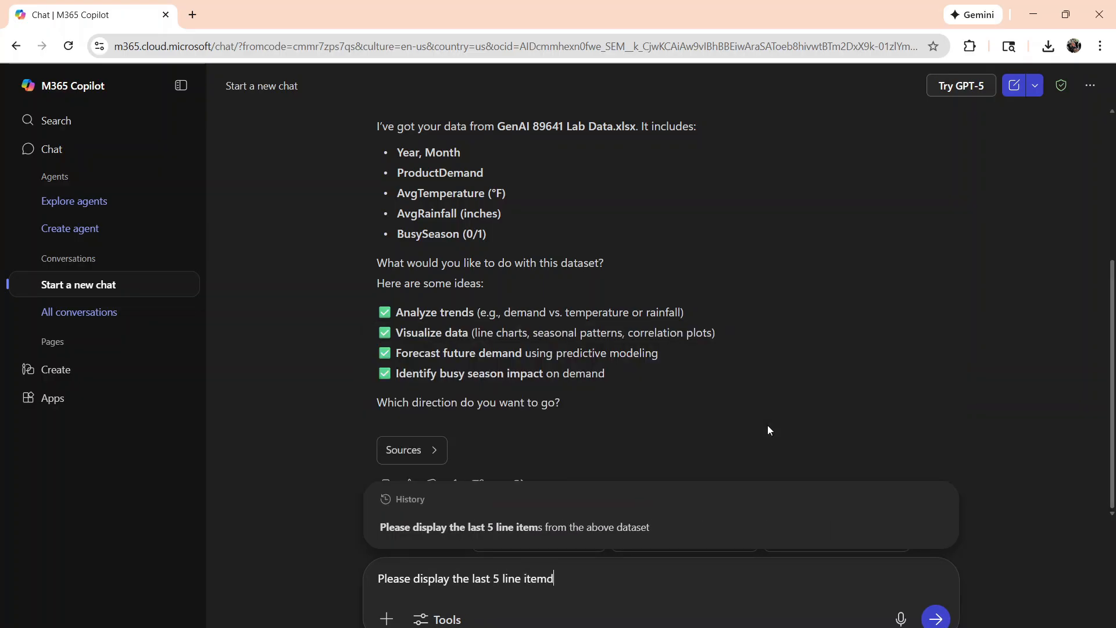
{"action": "key", "text": "BackSpace"}
{"action": "type", "text": "s from te ab"}
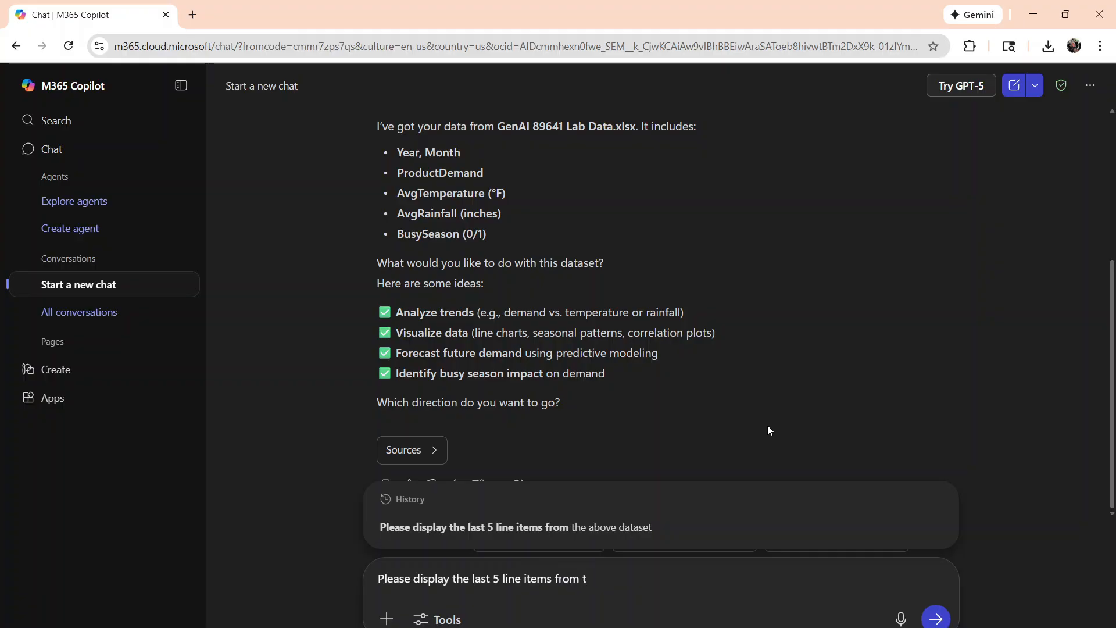
{"action": "key", "text": "BackSpace"}
{"action": "key", "text": "BackSpace"}
{"action": "key", "text": "BackSpace"}
{"action": "key", "text": "BackSpace"}
{"action": "type", "text": "he "}
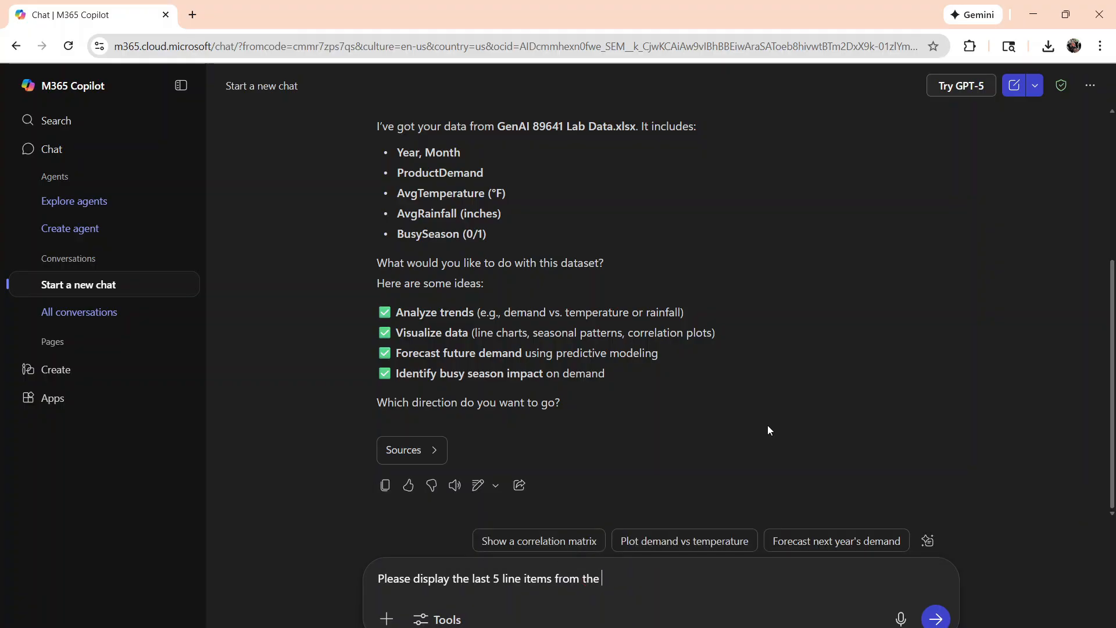
{"action": "type", "text": "above dataset"}
{"action": "key", "text": "Return"}
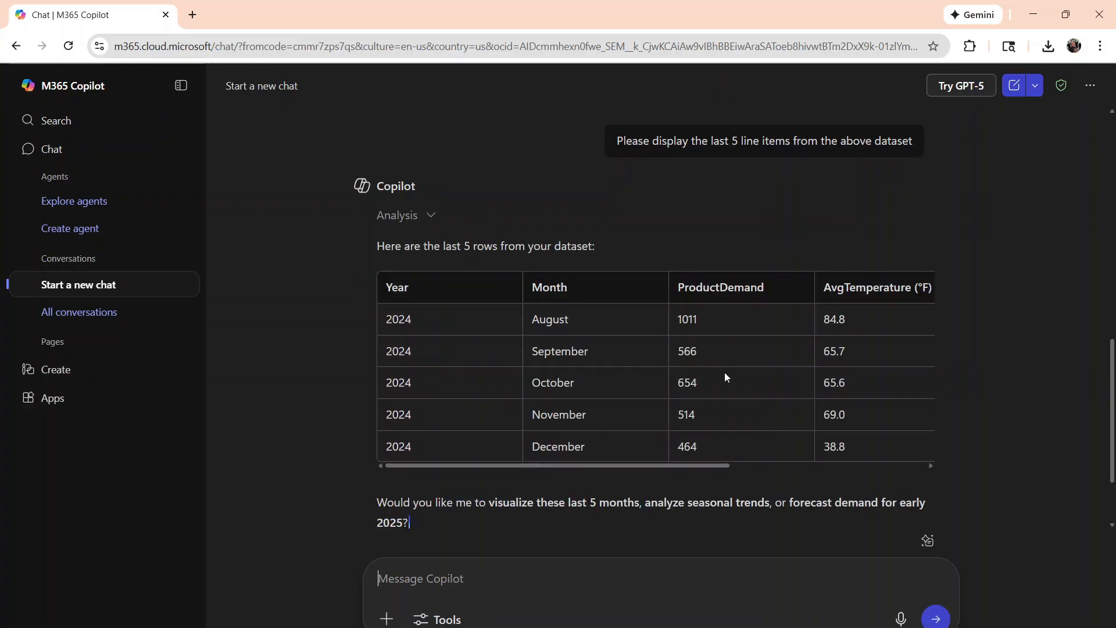
- Begin a new prompt with: Run a regression analysis on the full dataset named "GenAI 89641 Lab Data.xlsx"
{"action": "left_click_drag", "start_coordinate": [646, 466], "coordinate": [564, 454]}
{"action": "scroll", "coordinate": [678, 407], "scroll_direction": "down", "scroll_amount": 2}
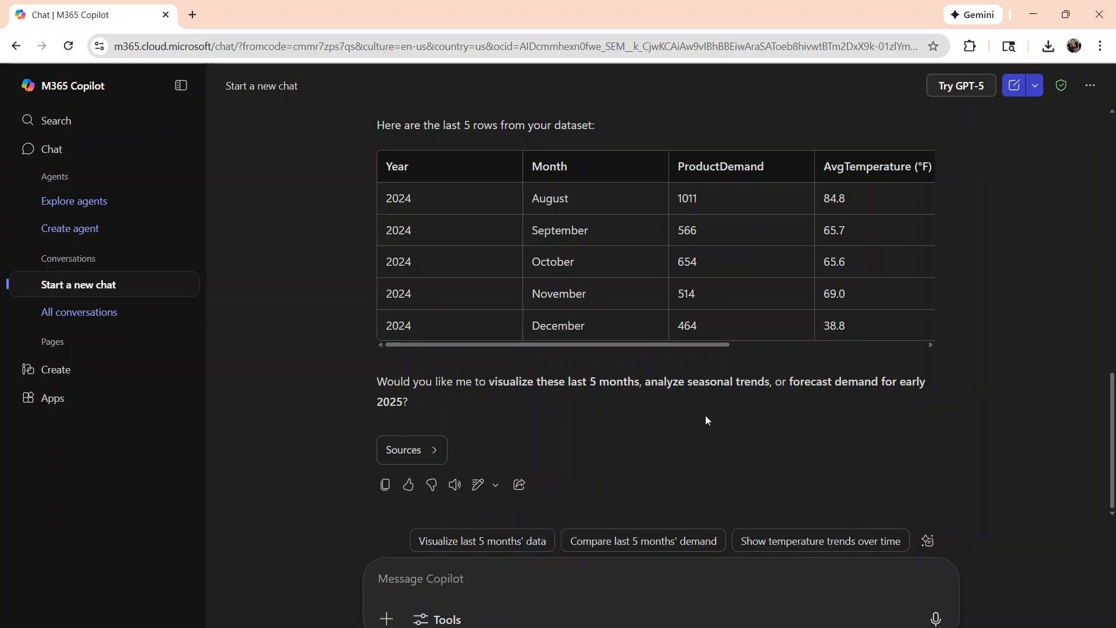
{"action": "type", "text": "Run a re"}
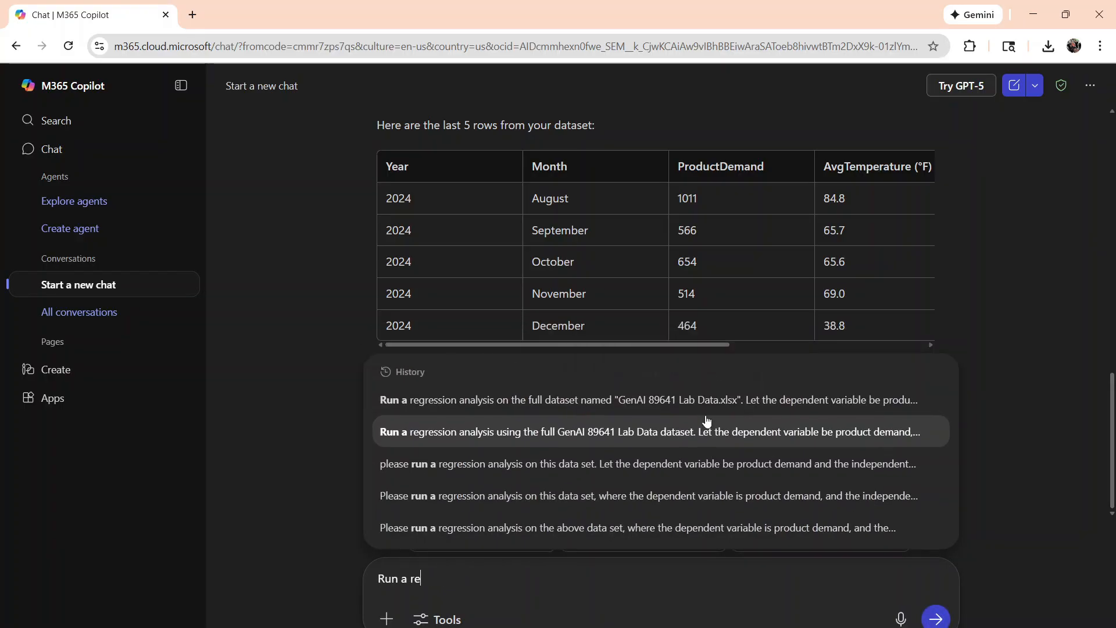
{"action": "type", "text": "gression analysis "}
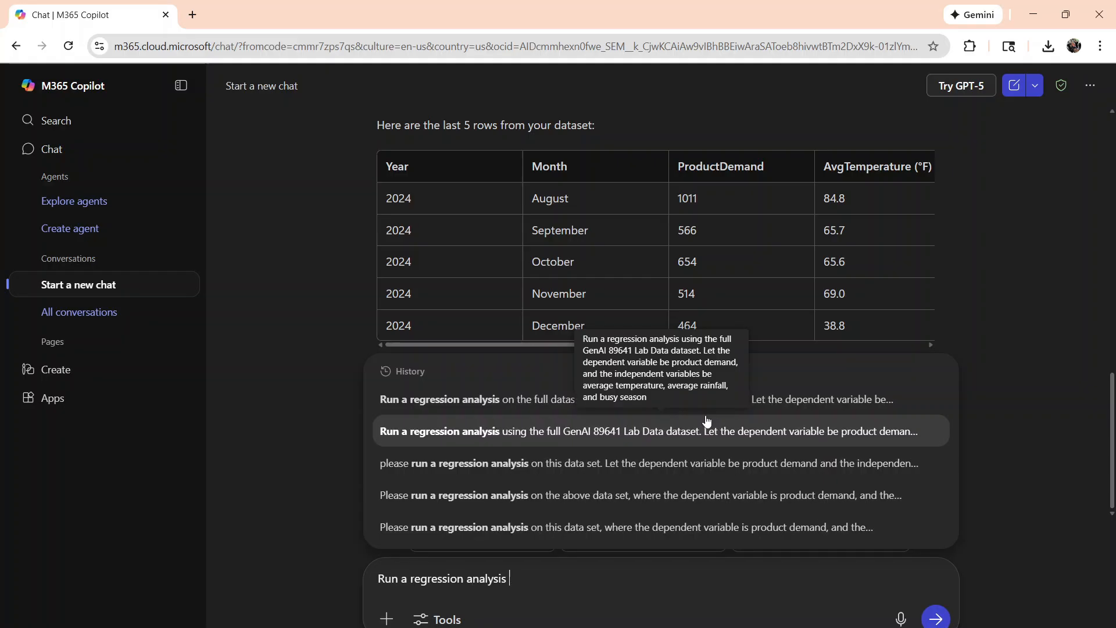
{"action": "type", "text": "on the full data"}
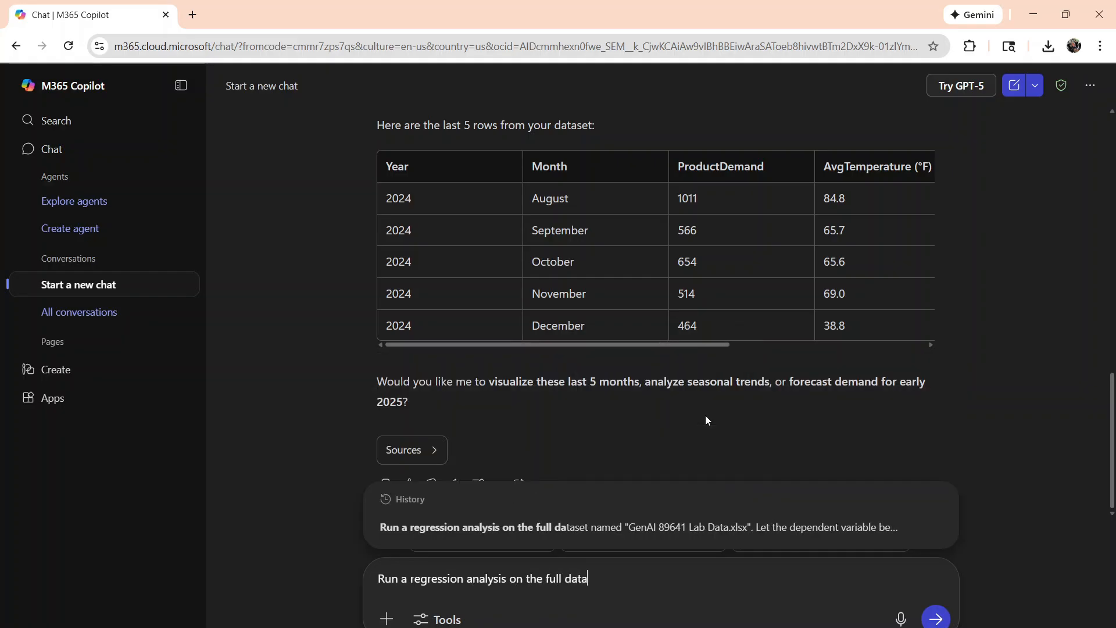
{"action": "type", "text": "set named"}
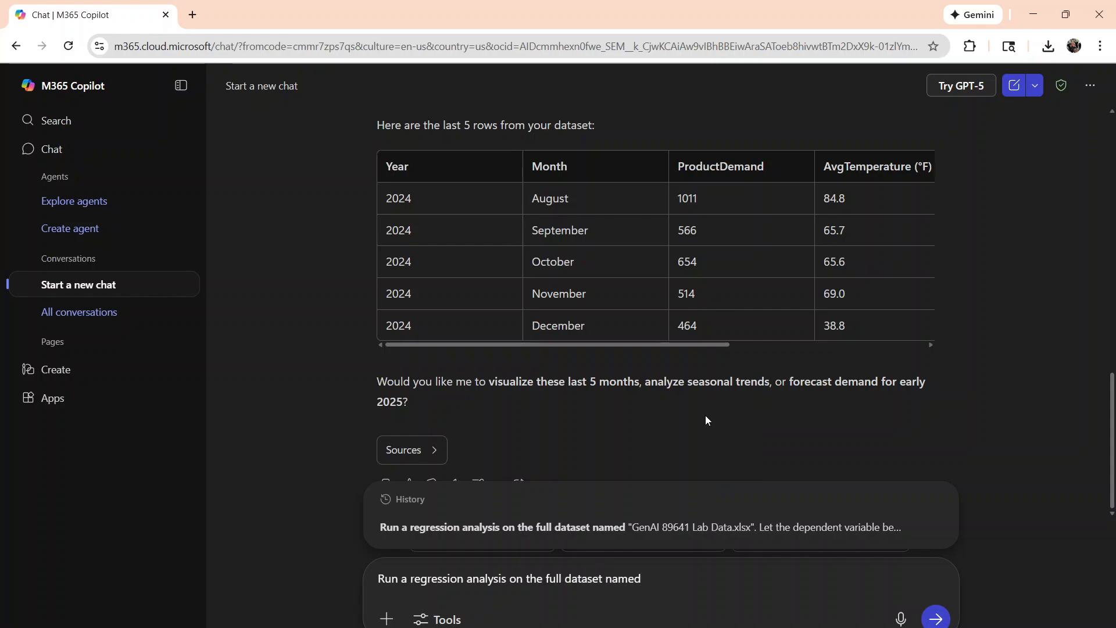
{"action": "type", "text": " \"GenAI"}
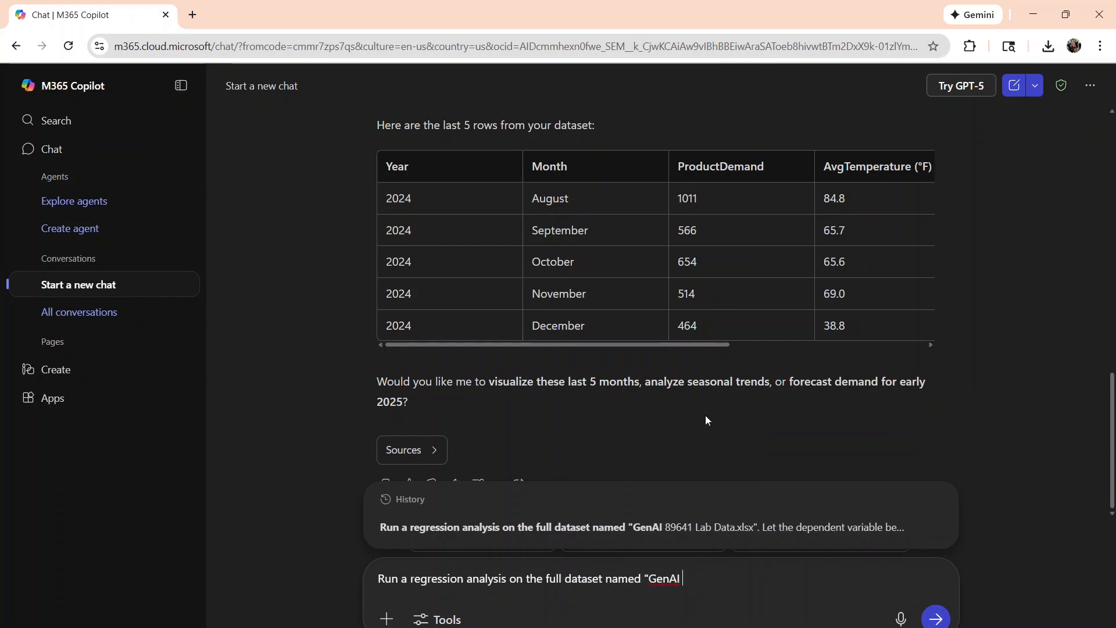
{"action": "type", "text": " 896"}
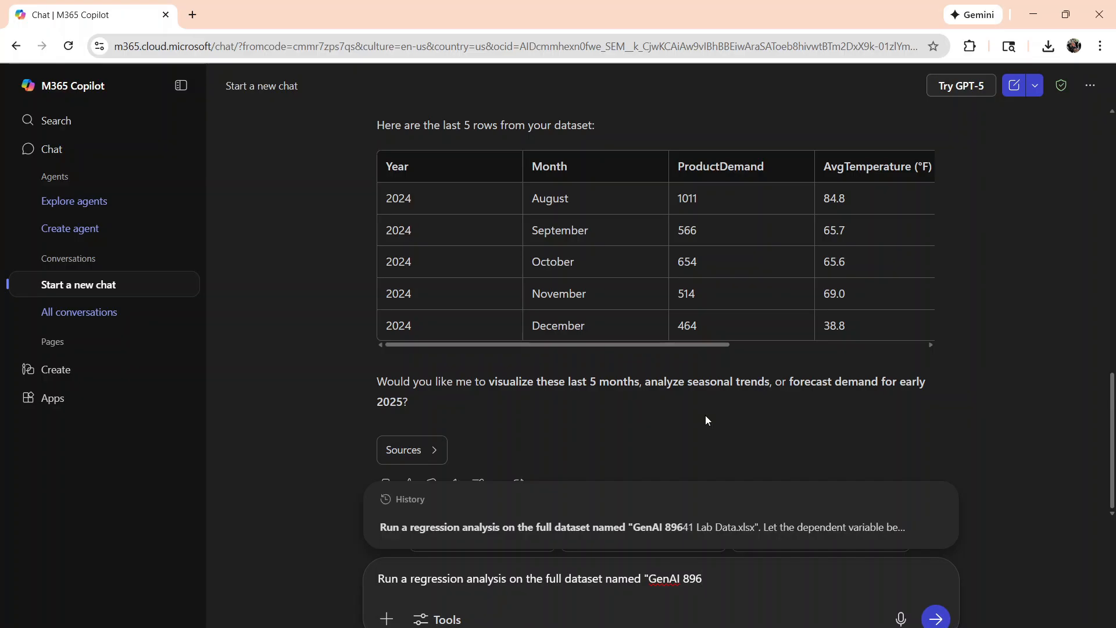
{"action": "type", "text": "41 La"}
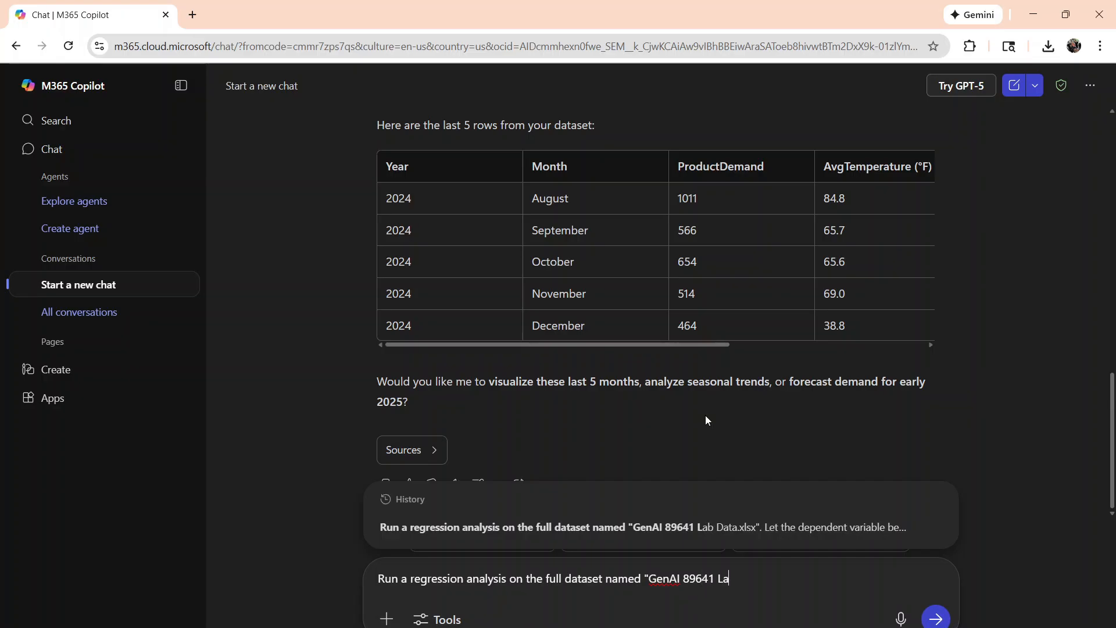
{"action": "type", "text": "b Data"}
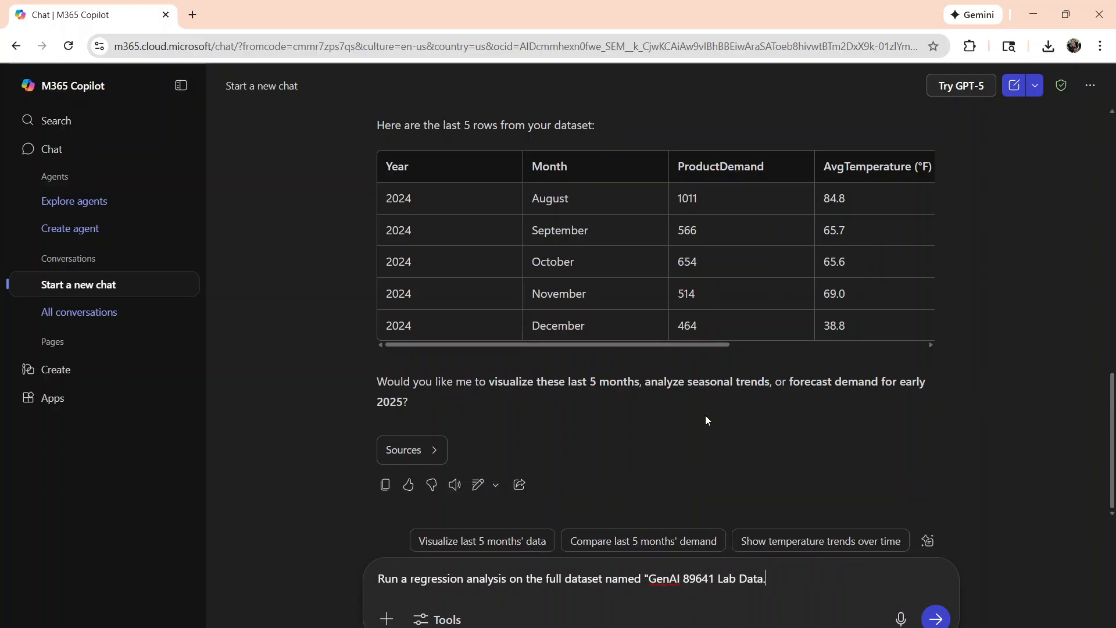
{"action": "type", "text": ".xlsx"}
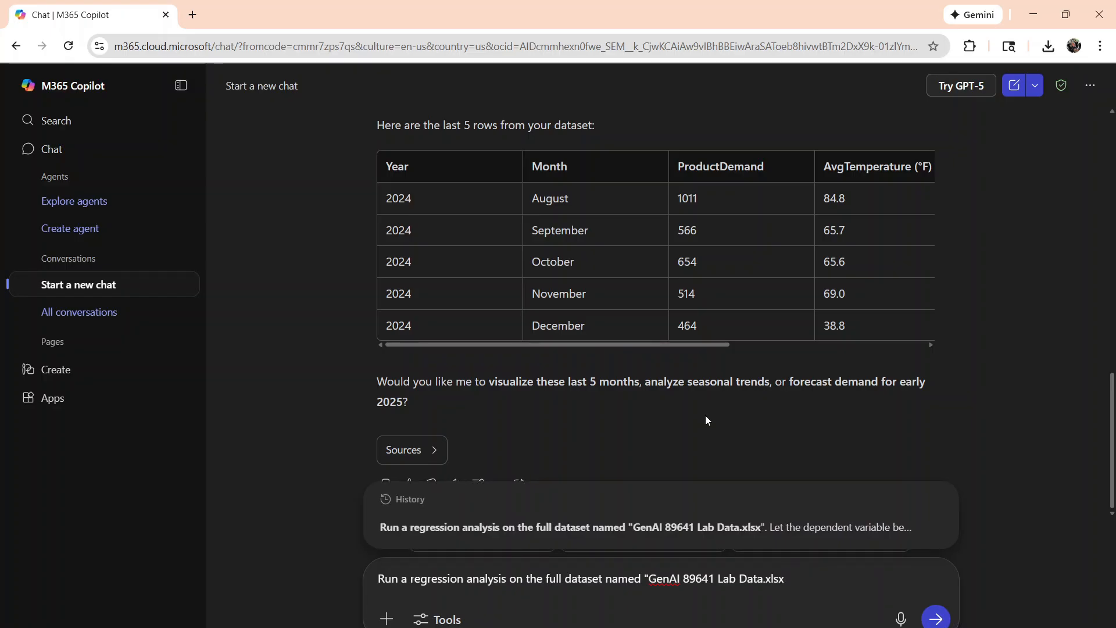
{"action": "type", "text": "\"."}
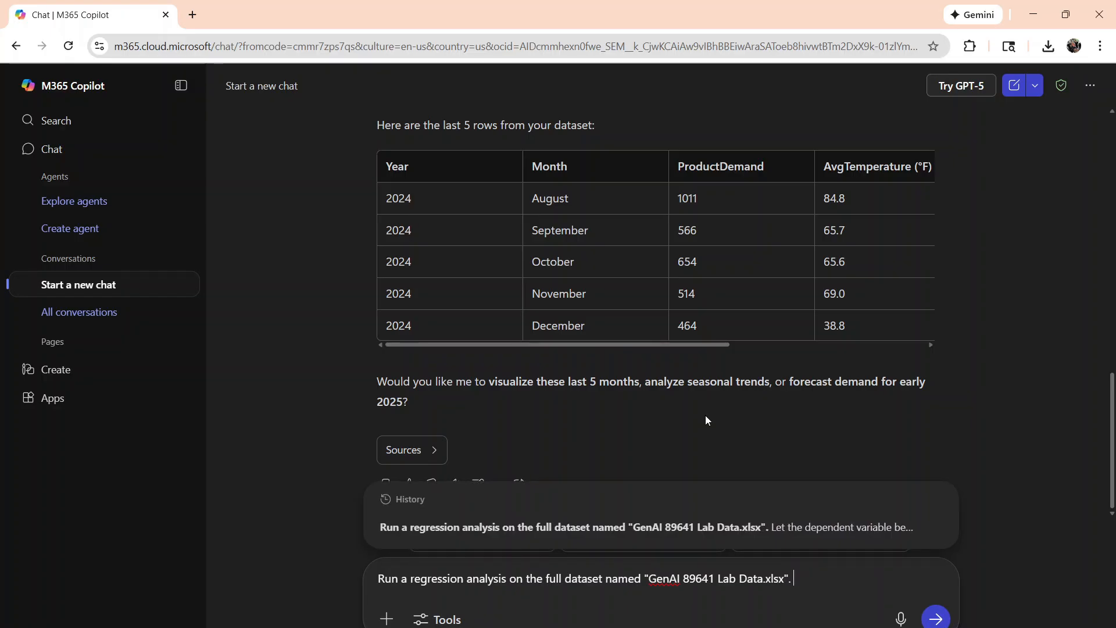
- Continue the prompt with "Let the dependent variable be product demand, and the independent variables be average temperature, average rainfall"
{"action": "type", "text": " Let the depend"}
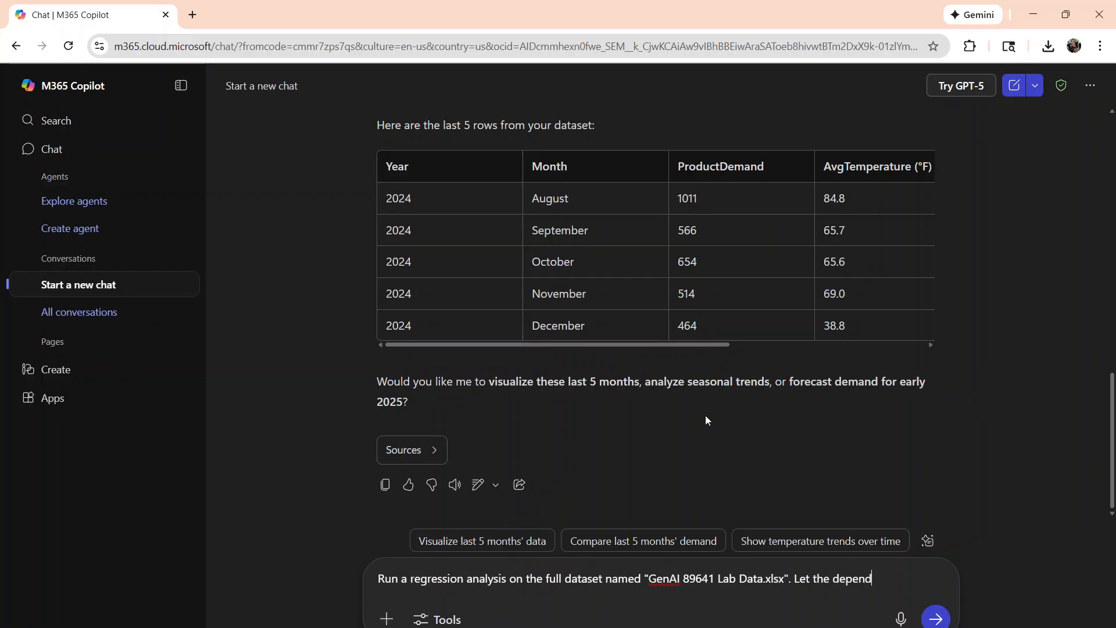
{"action": "type", "text": "ent variable be"}
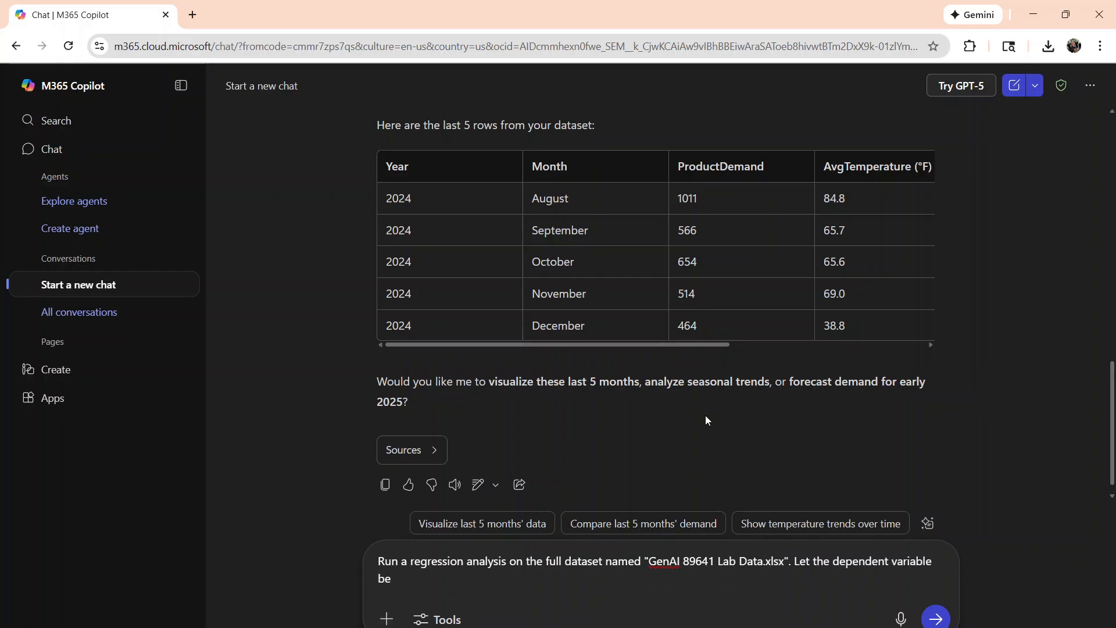
{"action": "type", "text": " product dem"}
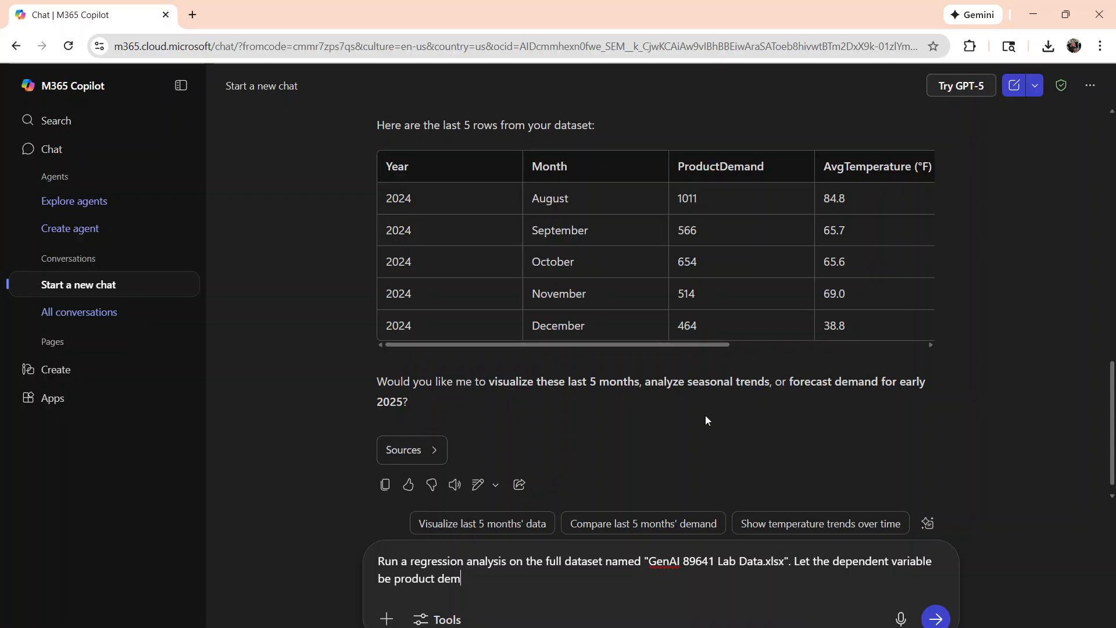
{"action": "type", "text": "and, and the independe"}
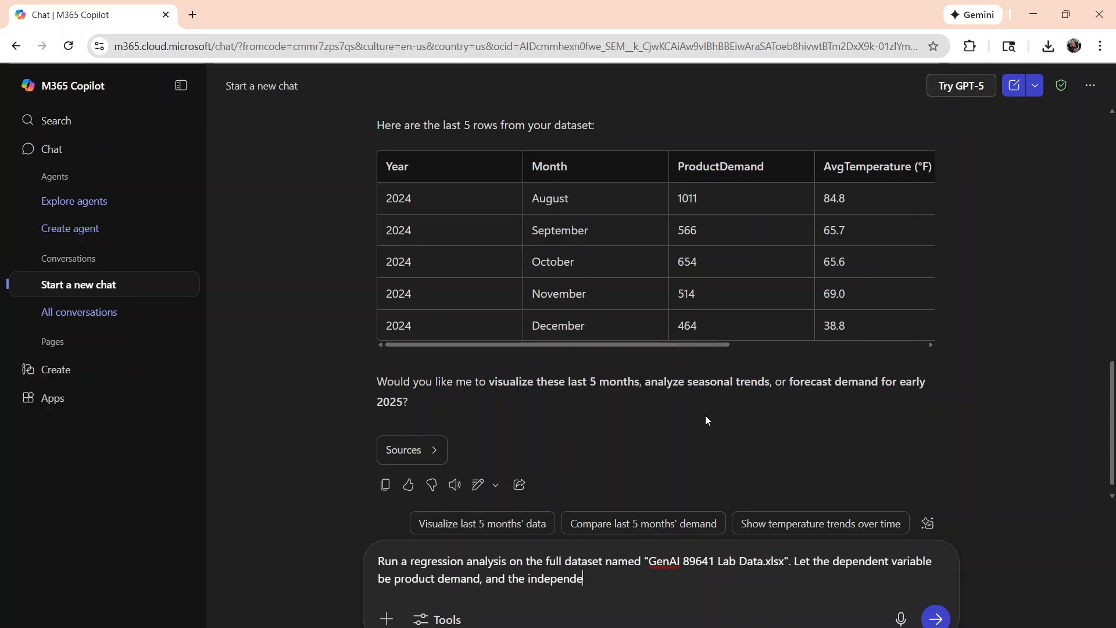
{"action": "type", "text": "nt variables be average tm"}
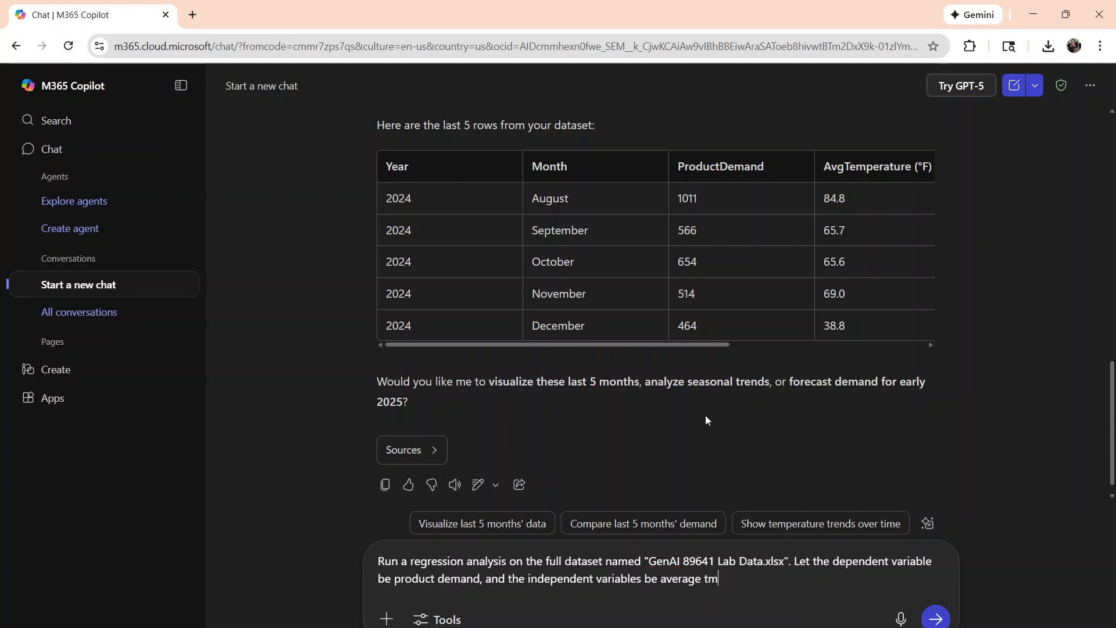
{"action": "type", "text": "perature, average rainfall"}
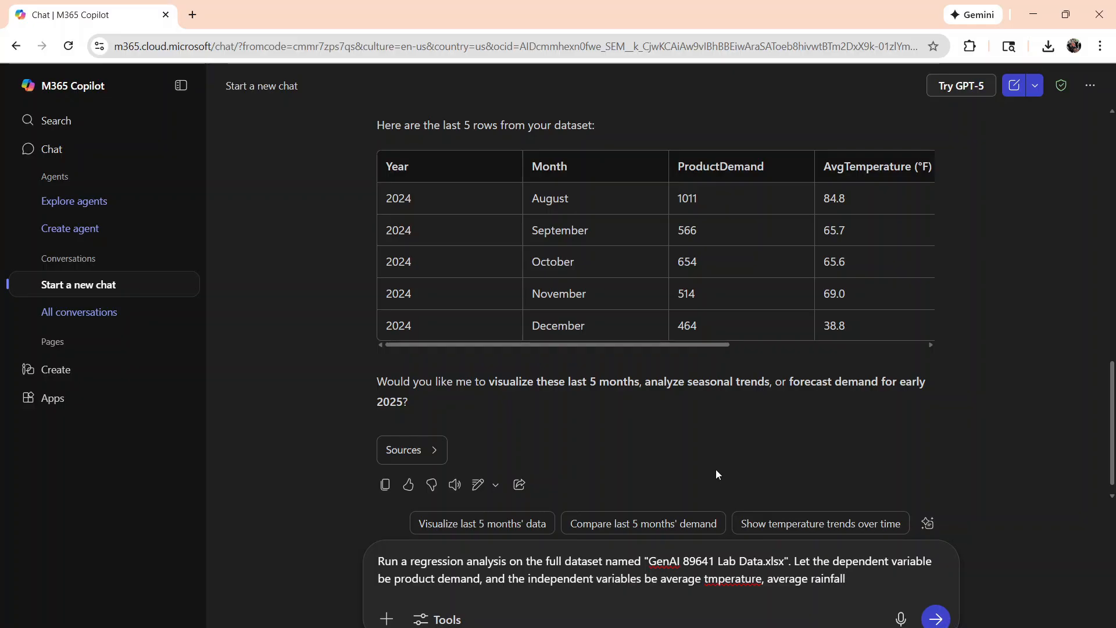
- Correct the misspelled word to "temperature", finish the prompt with ", and busy season", and send it
{"action": "right_click", "coordinate": [723, 580]}
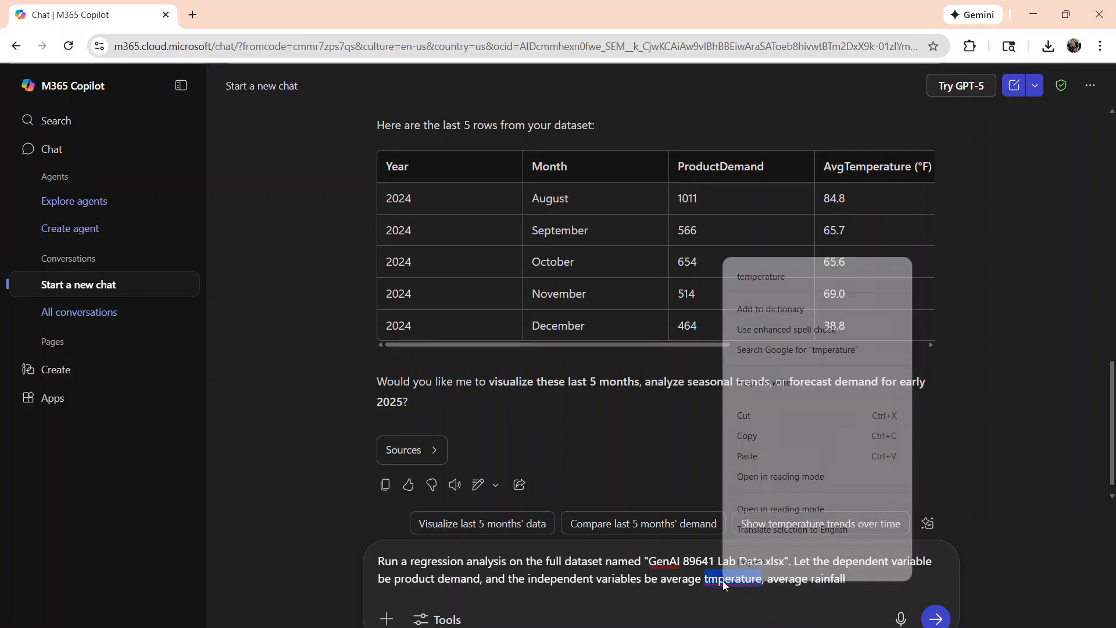
{"action": "left_click", "coordinate": [823, 271]}
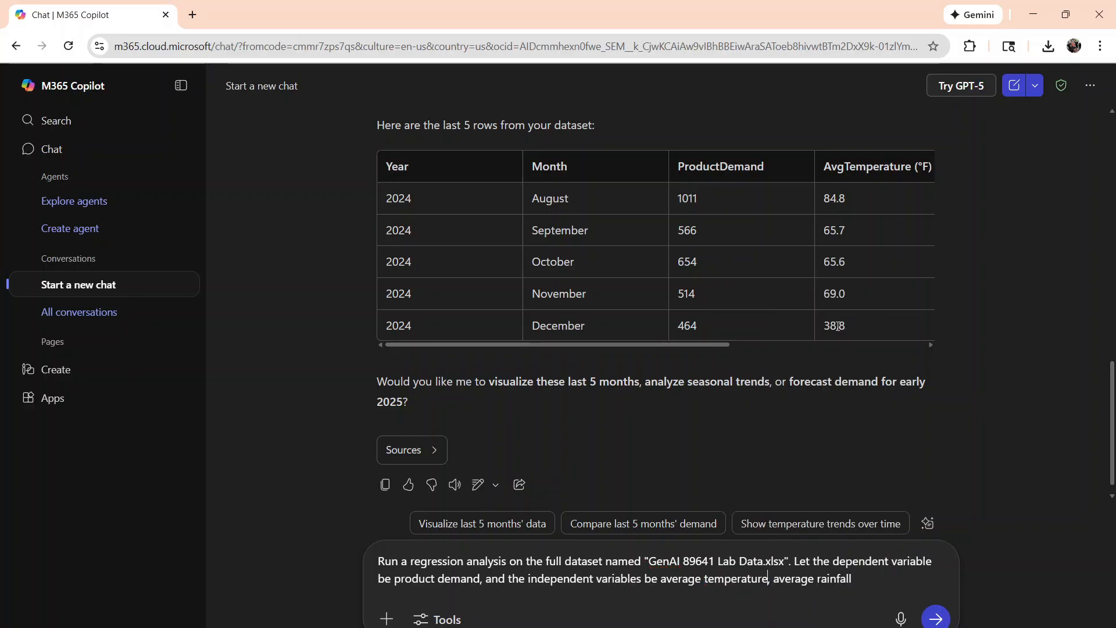
{"action": "left_click", "coordinate": [860, 577]}
{"action": "type", "text": ", and busy season"}
{"action": "key", "text": "Return"}
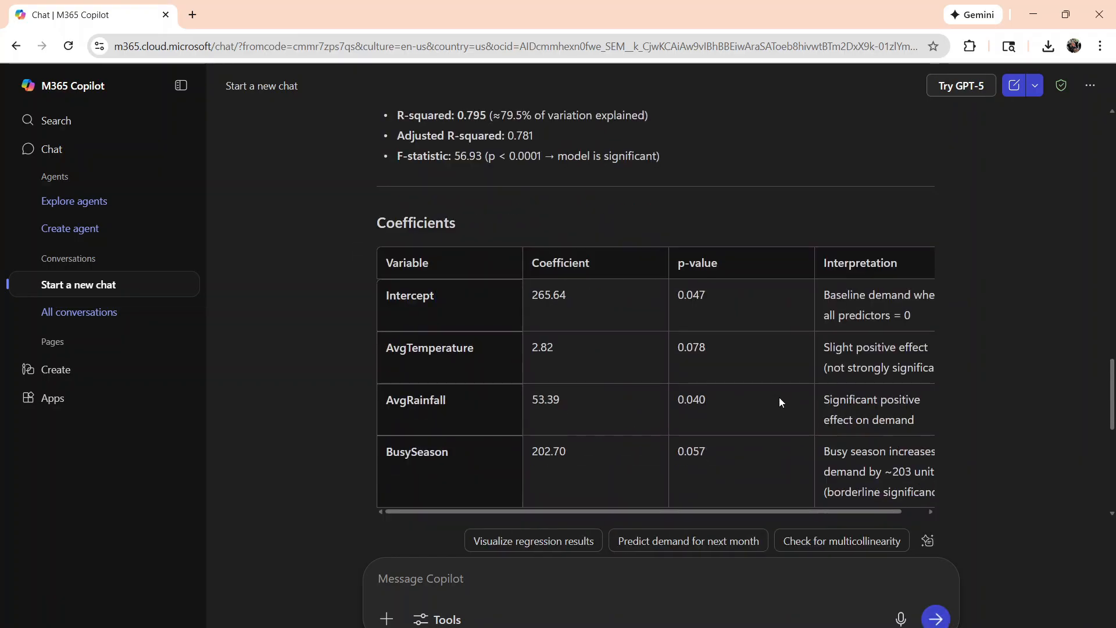
{"action": "scroll", "coordinate": [779, 396], "scroll_direction": "up", "scroll_amount": 1}
{"action": "scroll", "coordinate": [780, 401], "scroll_direction": "up", "scroll_amount": 7}
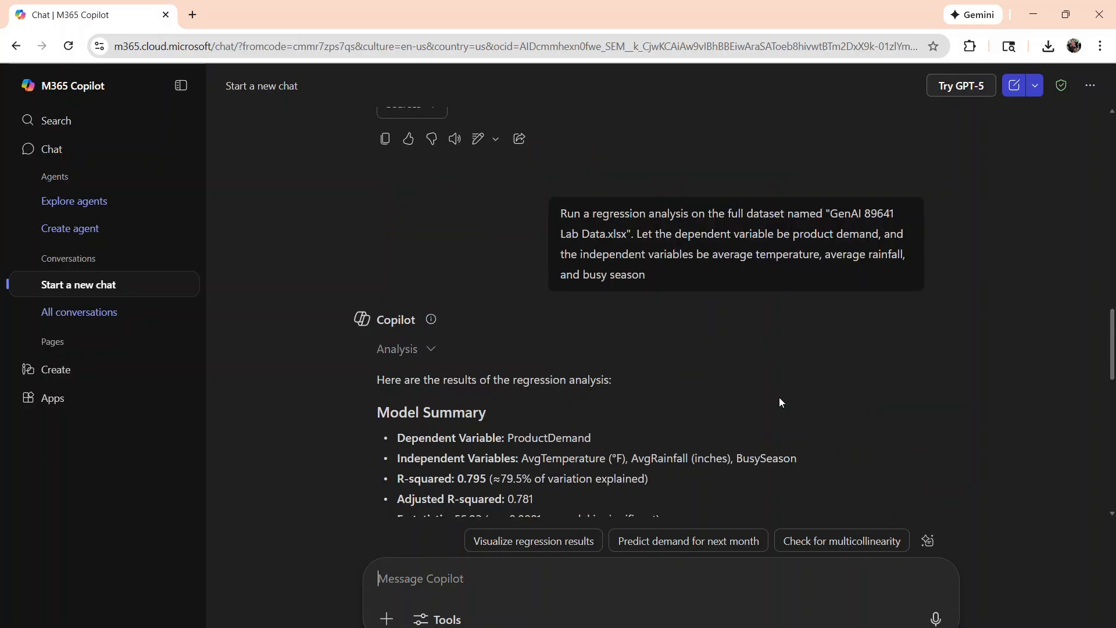
- Review the regression results: the model summary, the coefficients and p-values table, and the key insights
{"action": "scroll", "coordinate": [778, 396], "scroll_direction": "up", "scroll_amount": 2}
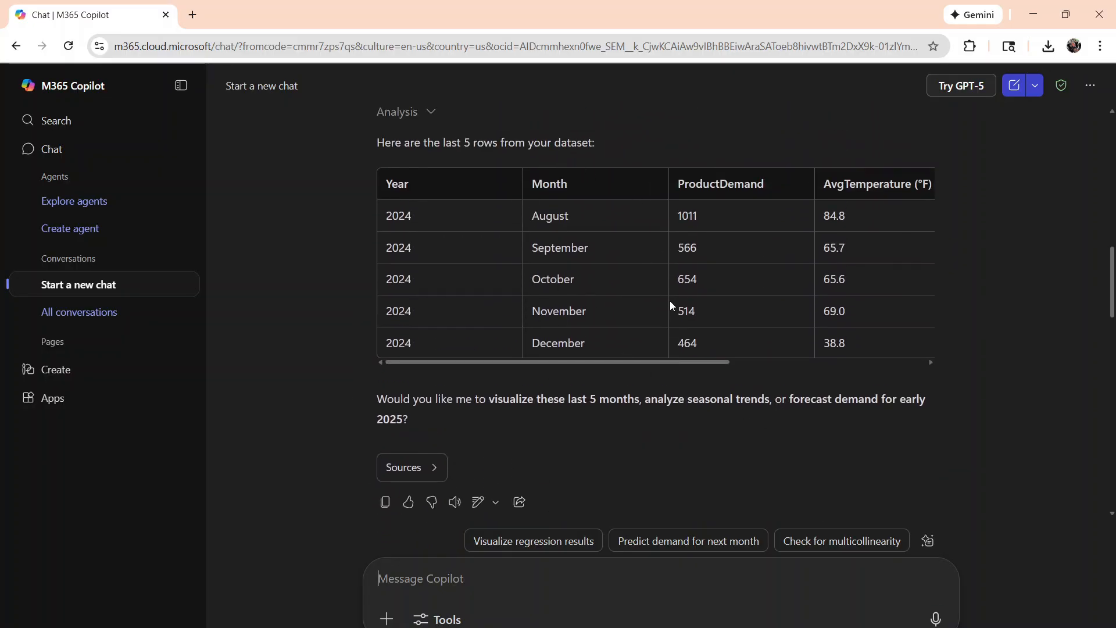
{"action": "scroll", "coordinate": [748, 357], "scroll_direction": "down", "scroll_amount": 6}
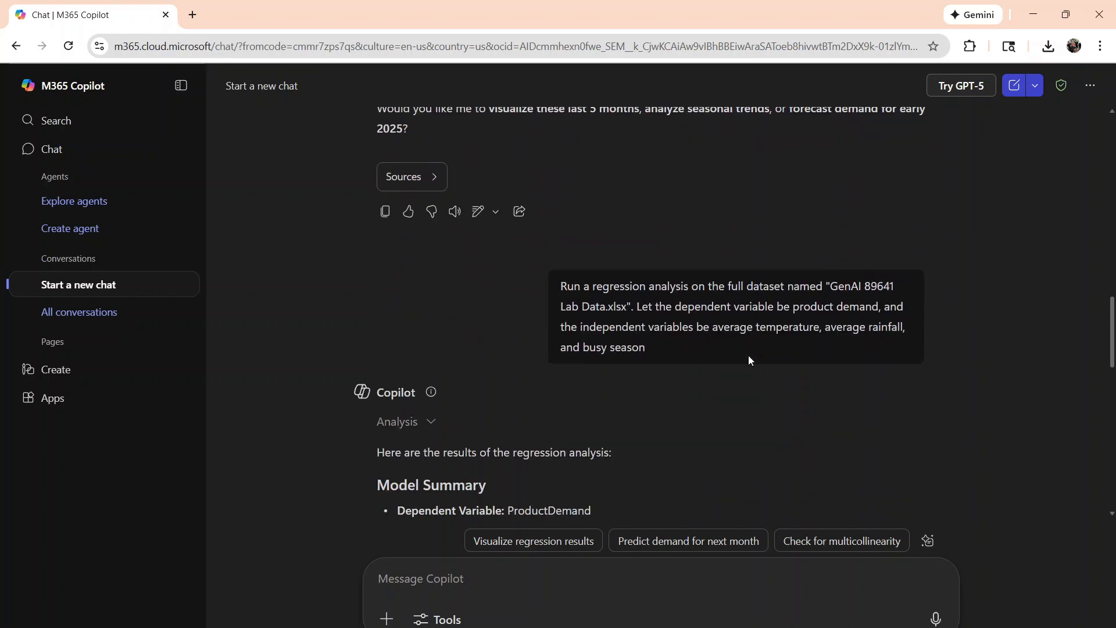
{"action": "scroll", "coordinate": [748, 357], "scroll_direction": "down", "scroll_amount": 5}
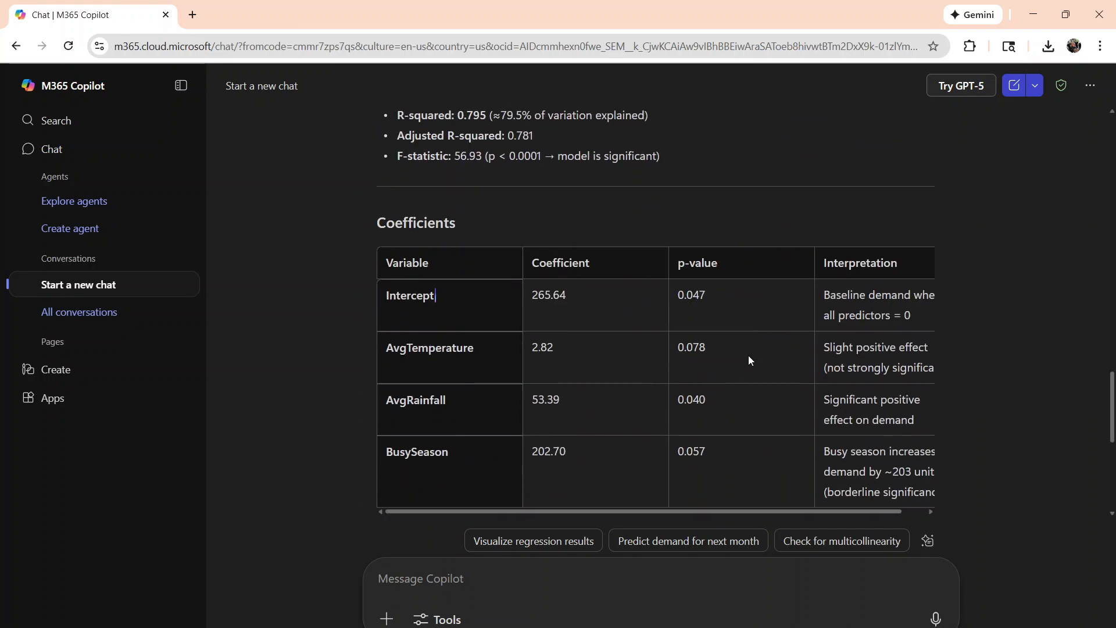
{"action": "scroll", "coordinate": [748, 359], "scroll_direction": "up", "scroll_amount": 4}
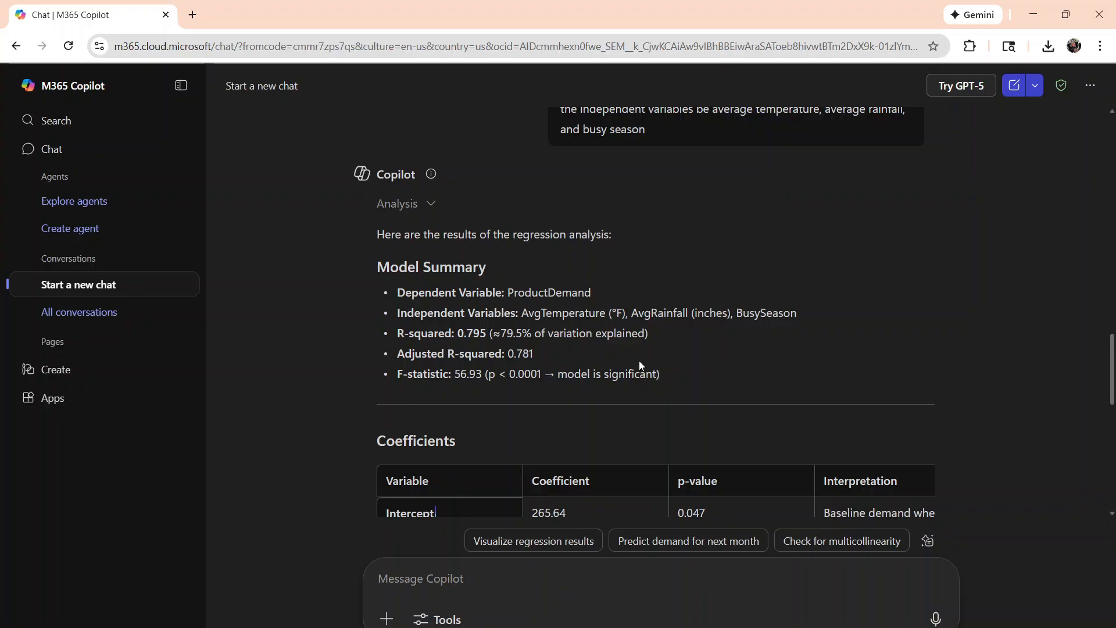
{"action": "scroll", "coordinate": [659, 414], "scroll_direction": "down", "scroll_amount": 3}
{"action": "scroll", "coordinate": [689, 385], "scroll_direction": "up", "scroll_amount": 5}
{"action": "scroll", "coordinate": [629, 384], "scroll_direction": "down", "scroll_amount": 1}
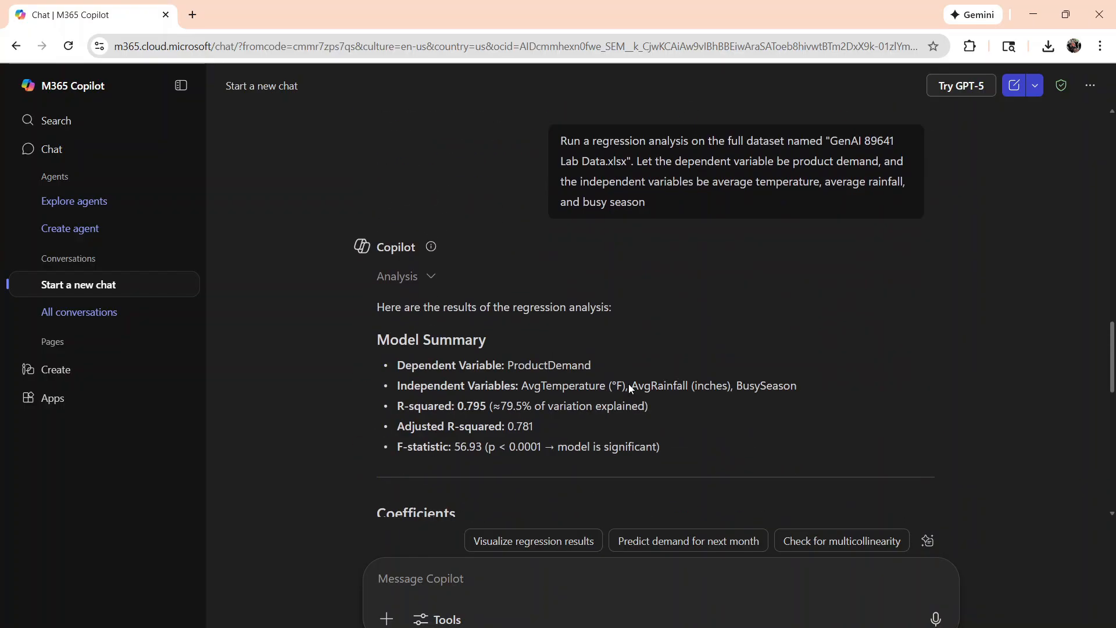
{"action": "scroll", "coordinate": [622, 396], "scroll_direction": "down", "scroll_amount": 1}
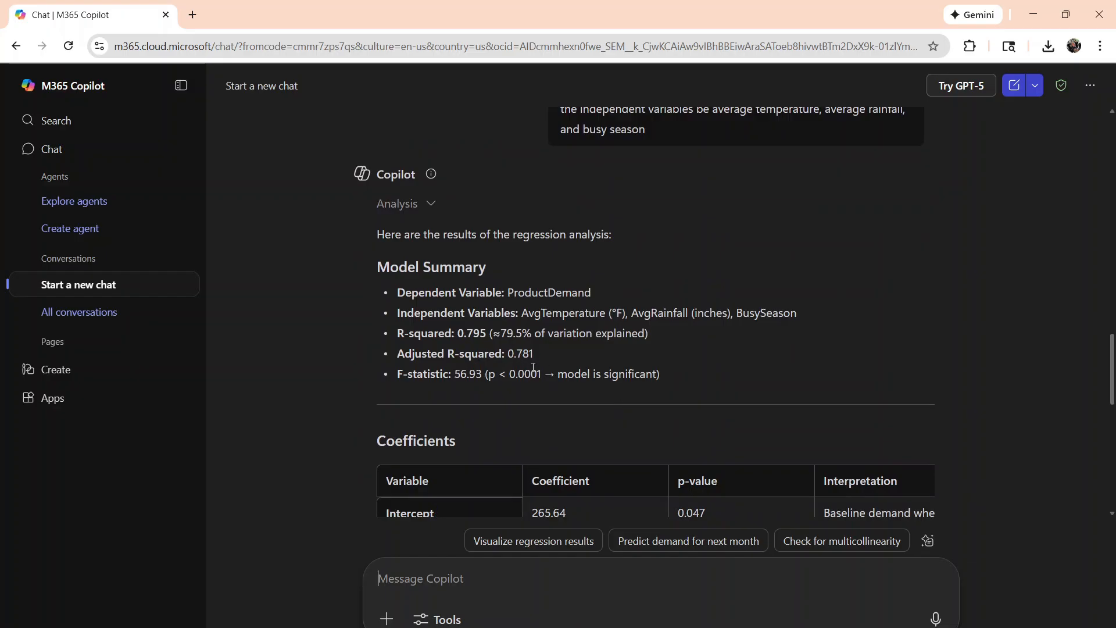
{"action": "scroll", "coordinate": [767, 421], "scroll_direction": "down", "scroll_amount": 1}
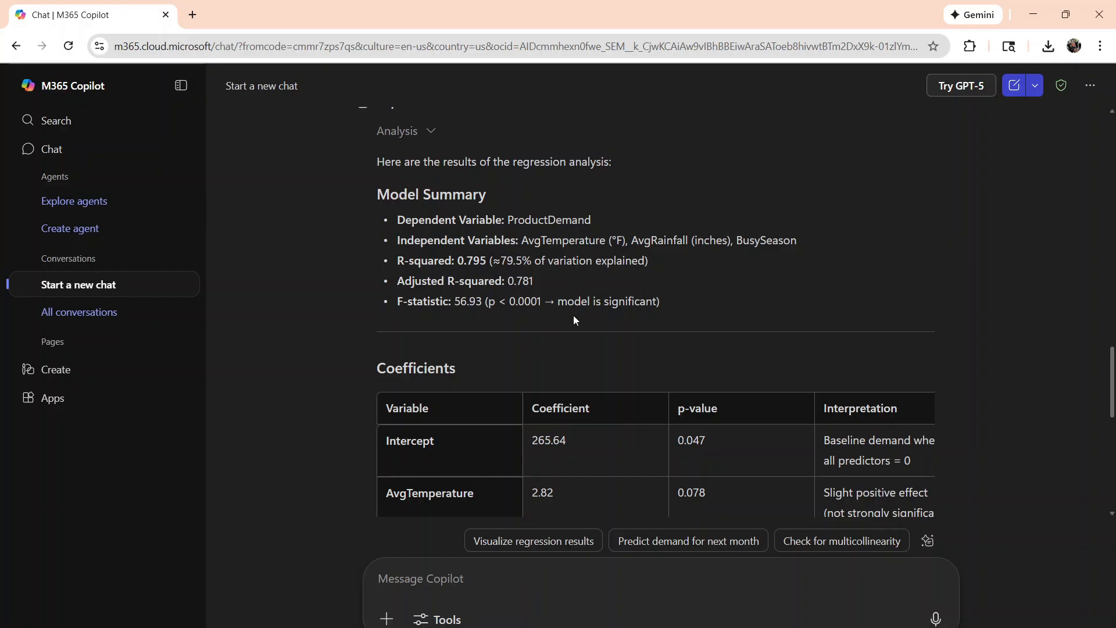
{"action": "scroll", "coordinate": [573, 315], "scroll_direction": "down", "scroll_amount": 1}
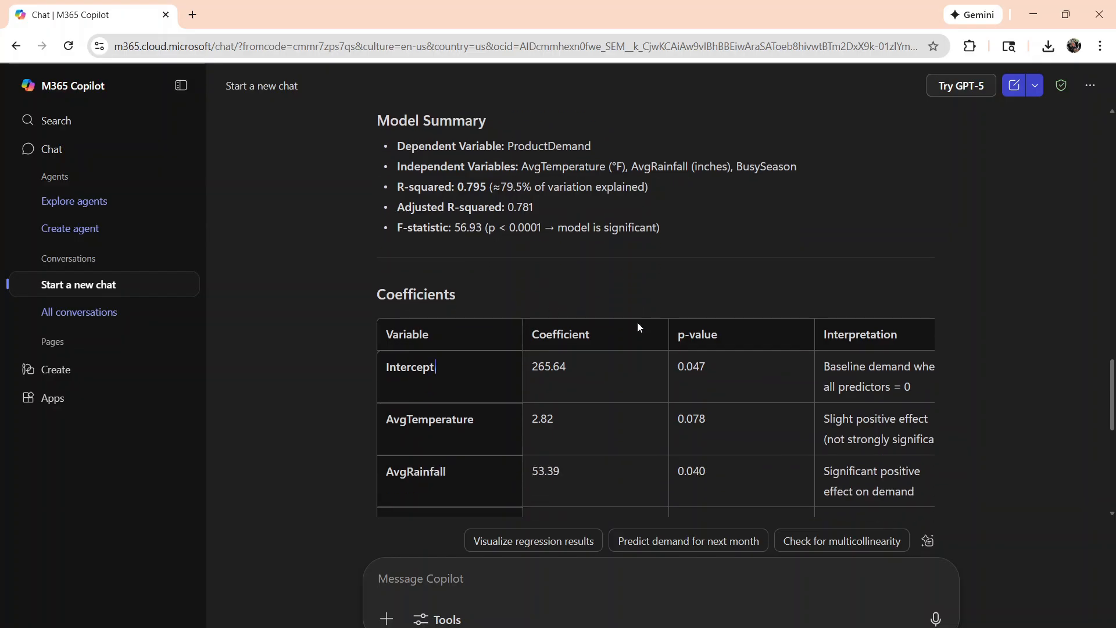
{"action": "scroll", "coordinate": [637, 322], "scroll_direction": "down", "scroll_amount": 2}
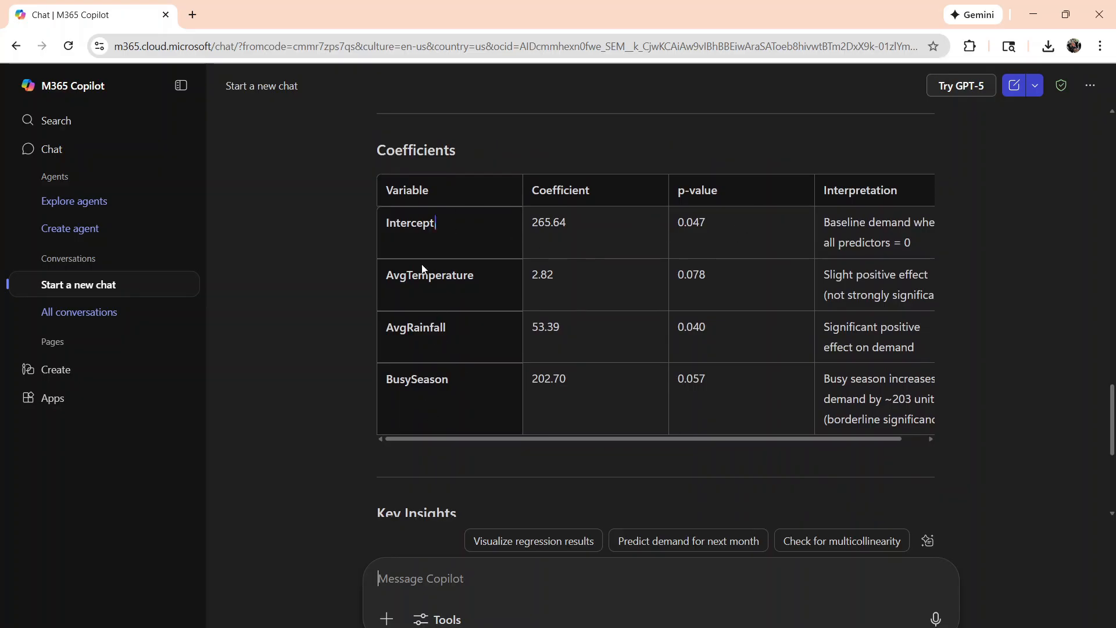
{"action": "scroll", "coordinate": [529, 324], "scroll_direction": "down", "scroll_amount": 4}
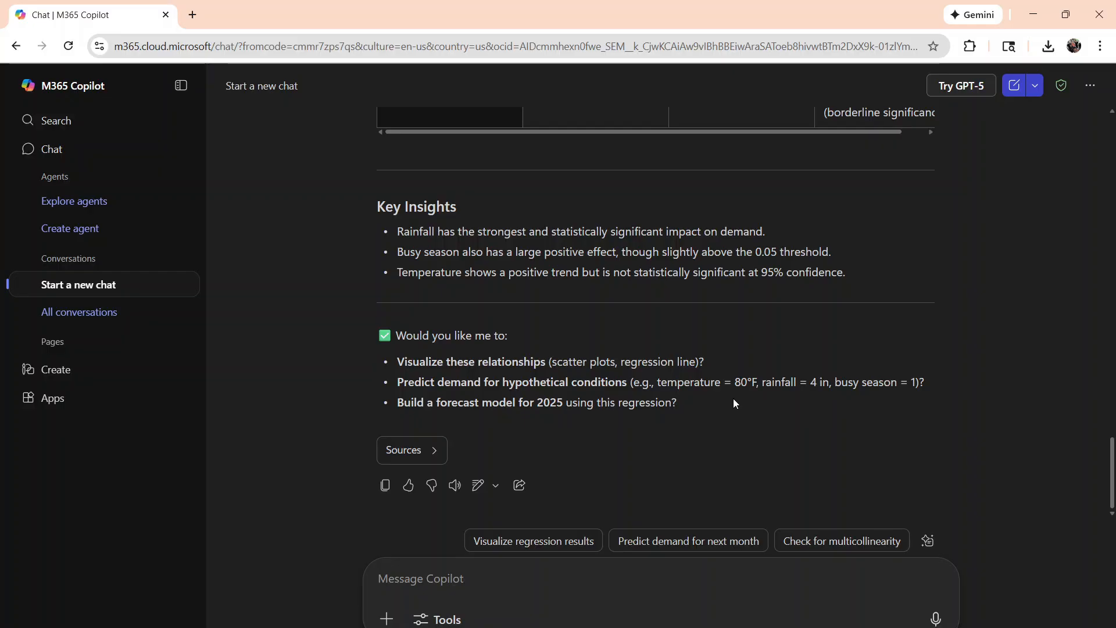
- Send the prompt "Please display the results from the regression analysis as a scatterplot with a trendline"
{"action": "type", "text": "Please "}
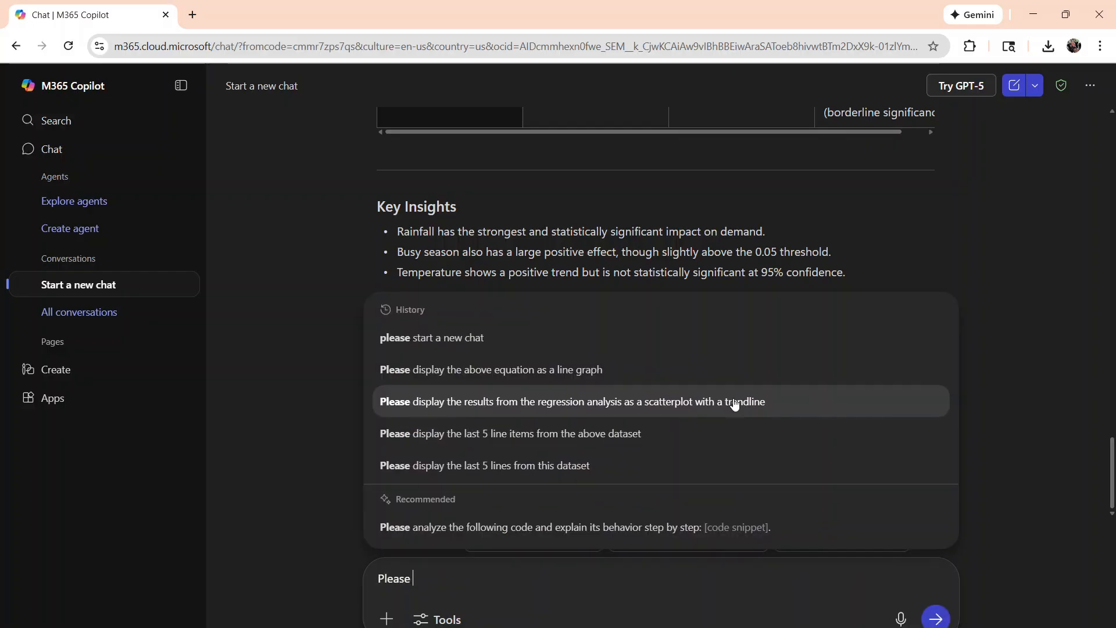
{"action": "type", "text": "display the "}
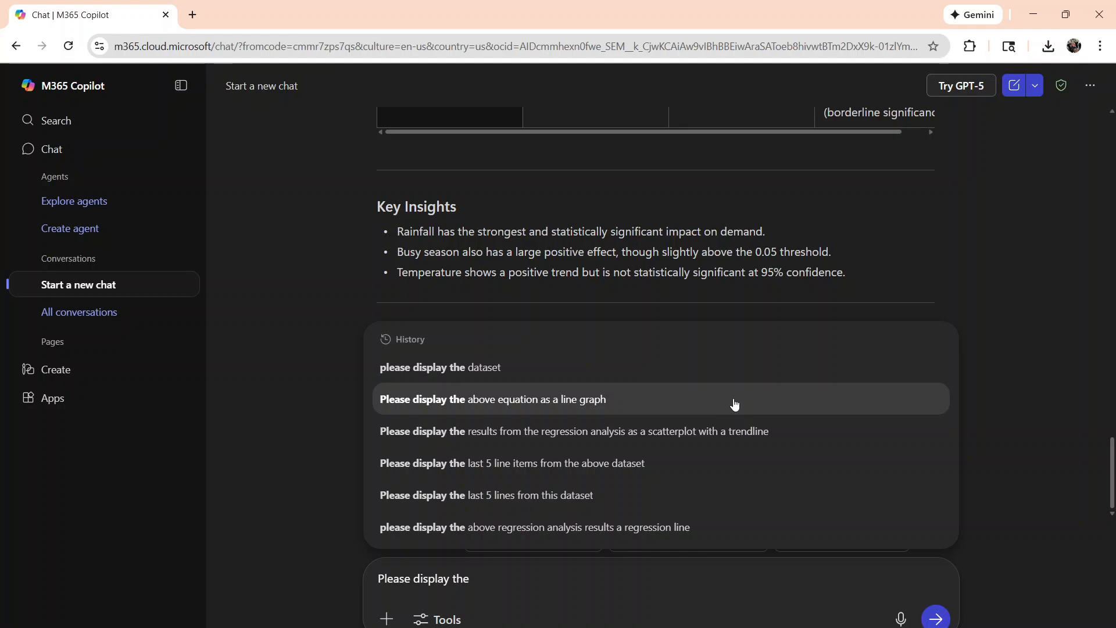
{"action": "type", "text": "results from "}
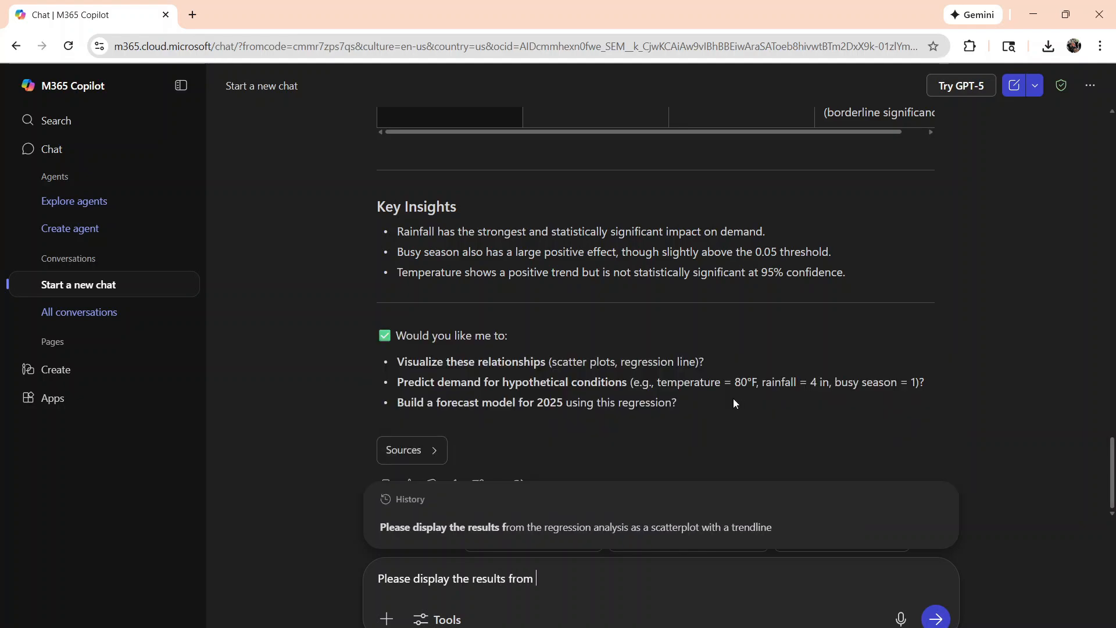
{"action": "type", "text": "the regression a"}
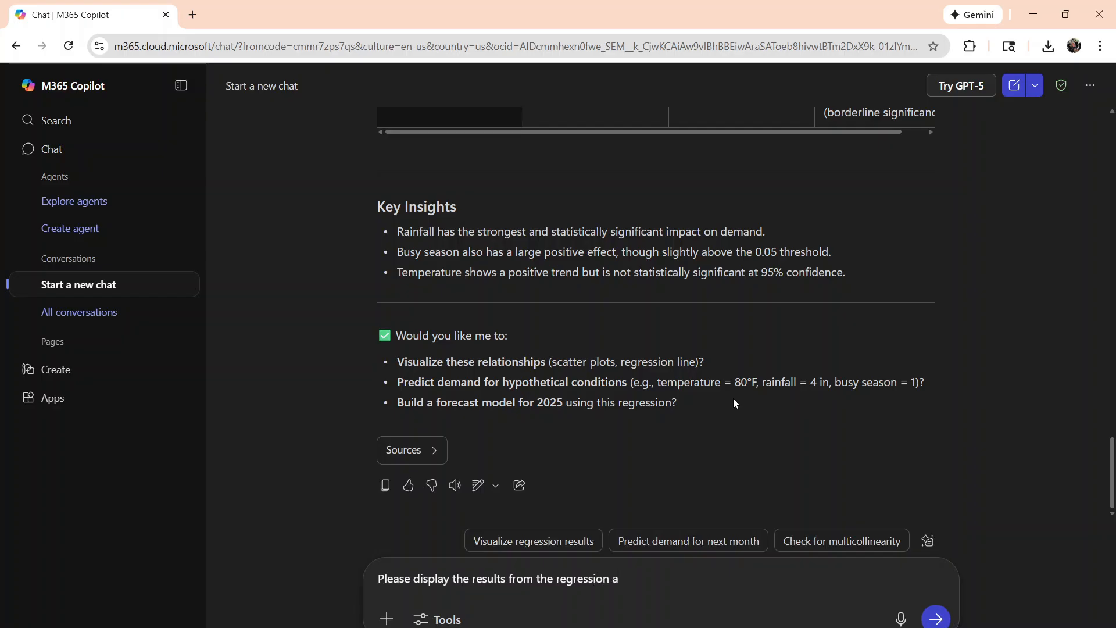
{"action": "type", "text": "nalysis as a scatterplot with a "}
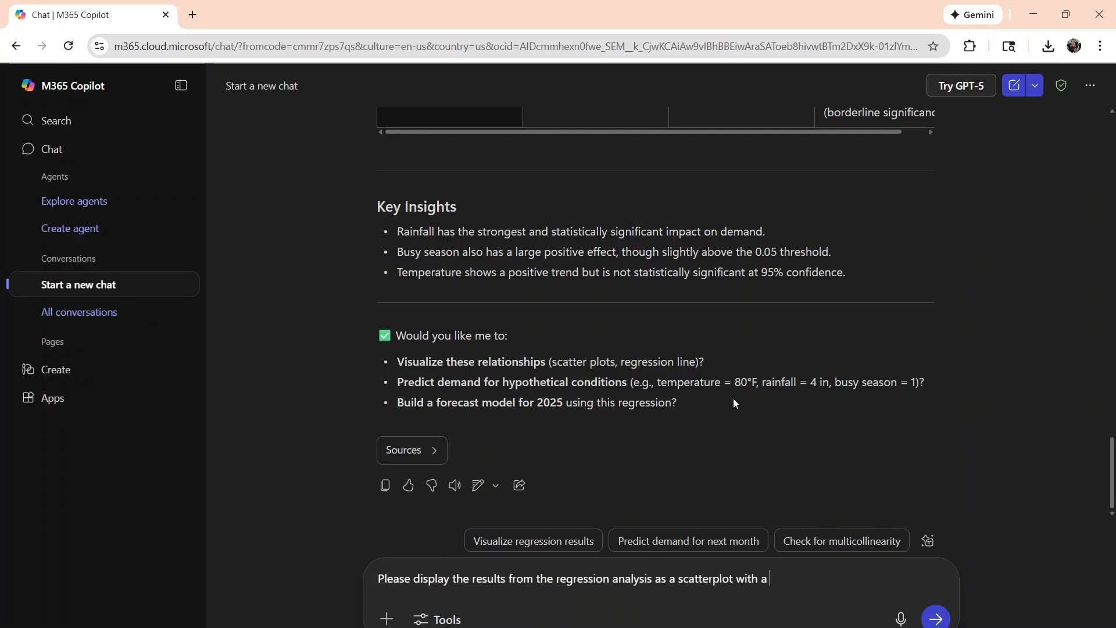
{"action": "type", "text": "tre"}
{"action": "key", "text": "BackSpace"}
{"action": "type", "text": "rendline"}
{"action": "key", "text": "Return"}
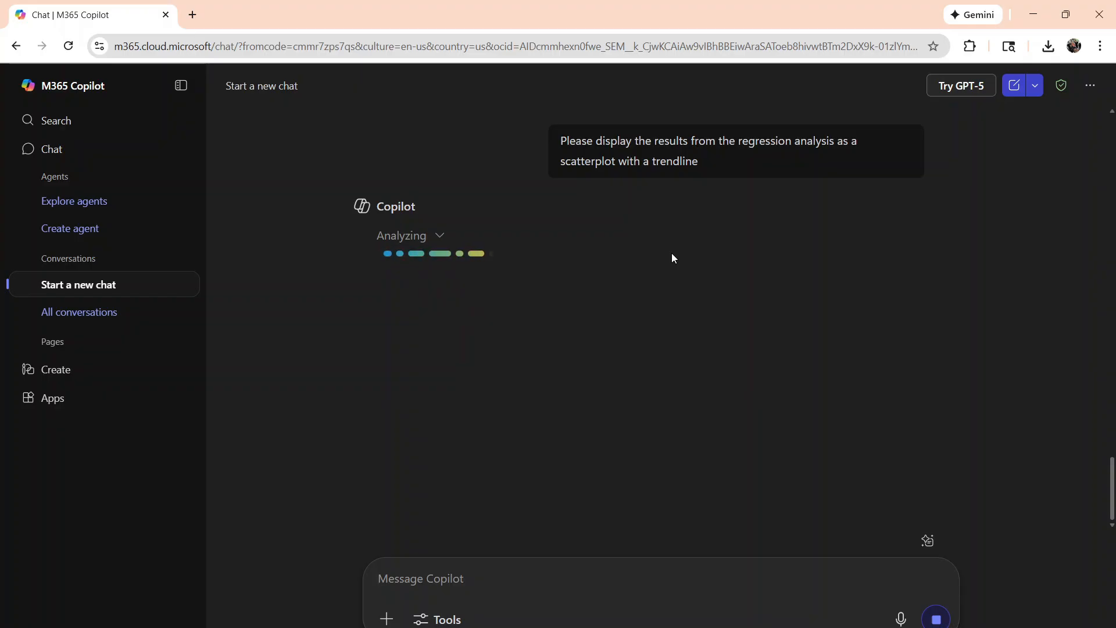
- Examine the scatterplots of product demand against average temperature, average rainfall and busy season, including their trendlines and the summary
{"action": "scroll", "coordinate": [672, 253], "scroll_direction": "up", "scroll_amount": 1}
{"action": "scroll", "coordinate": [672, 258], "scroll_direction": "up", "scroll_amount": 2}
{"action": "scroll", "coordinate": [672, 259], "scroll_direction": "down", "scroll_amount": 2}
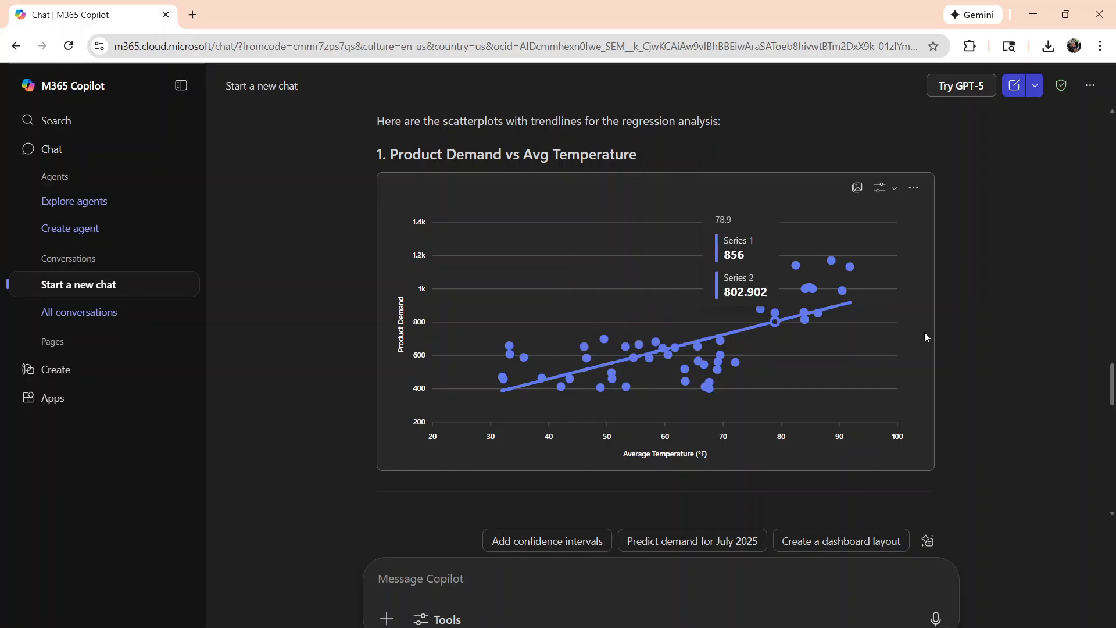
{"action": "scroll", "coordinate": [879, 342], "scroll_direction": "down", "scroll_amount": 2}
{"action": "scroll", "coordinate": [879, 339], "scroll_direction": "down", "scroll_amount": 4}
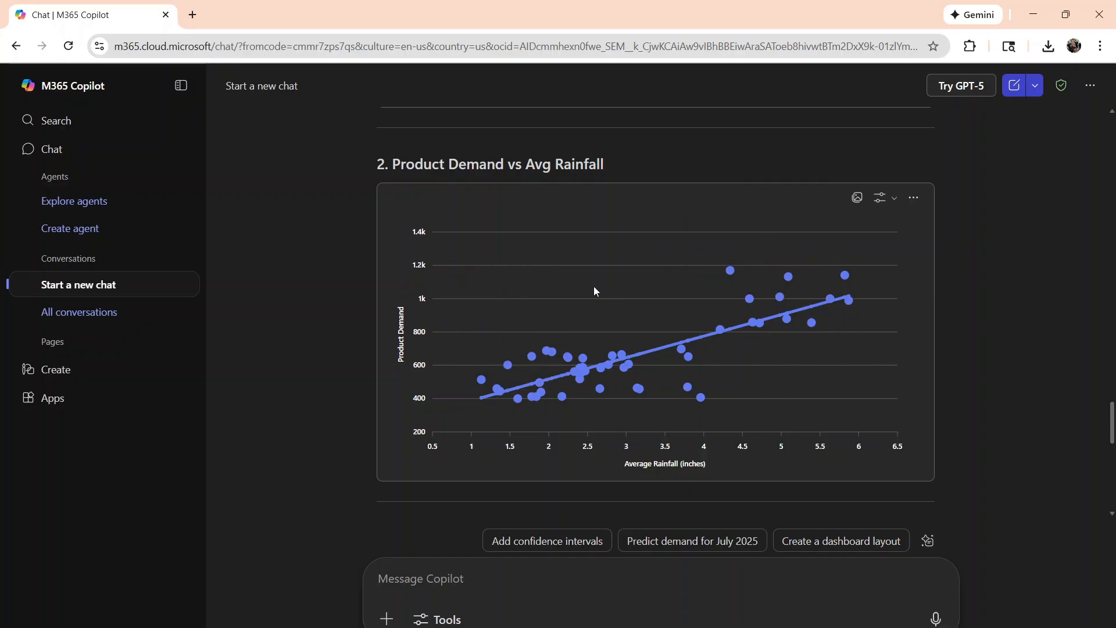
{"action": "scroll", "coordinate": [594, 291], "scroll_direction": "down", "scroll_amount": 5}
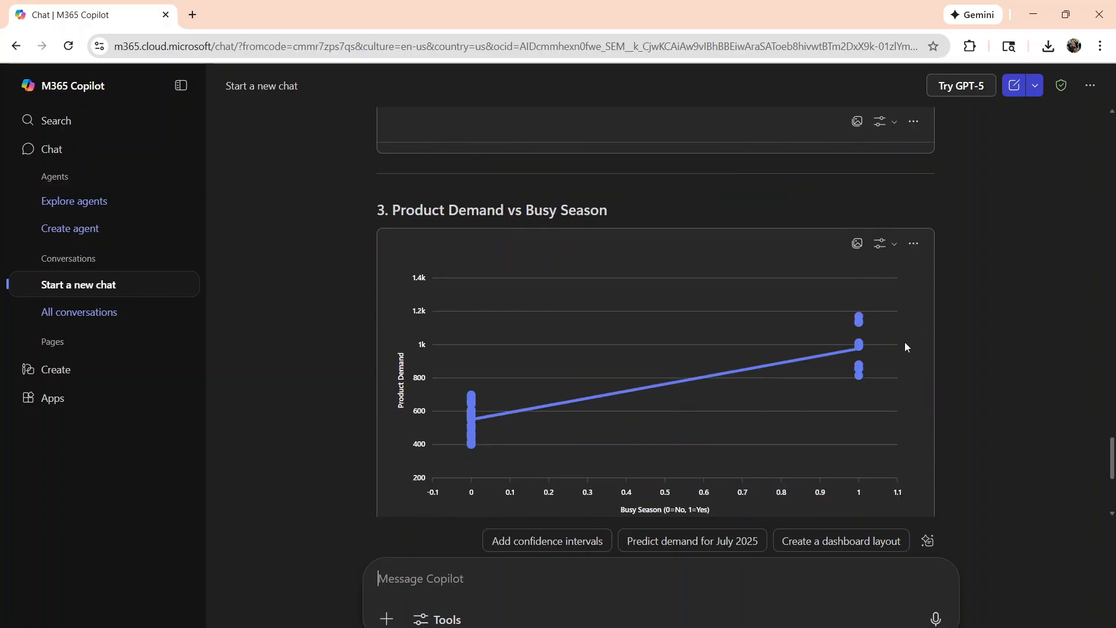
{"action": "scroll", "coordinate": [556, 301], "scroll_direction": "down", "scroll_amount": 1}
{"action": "mouse_move", "coordinate": [858, 351]}
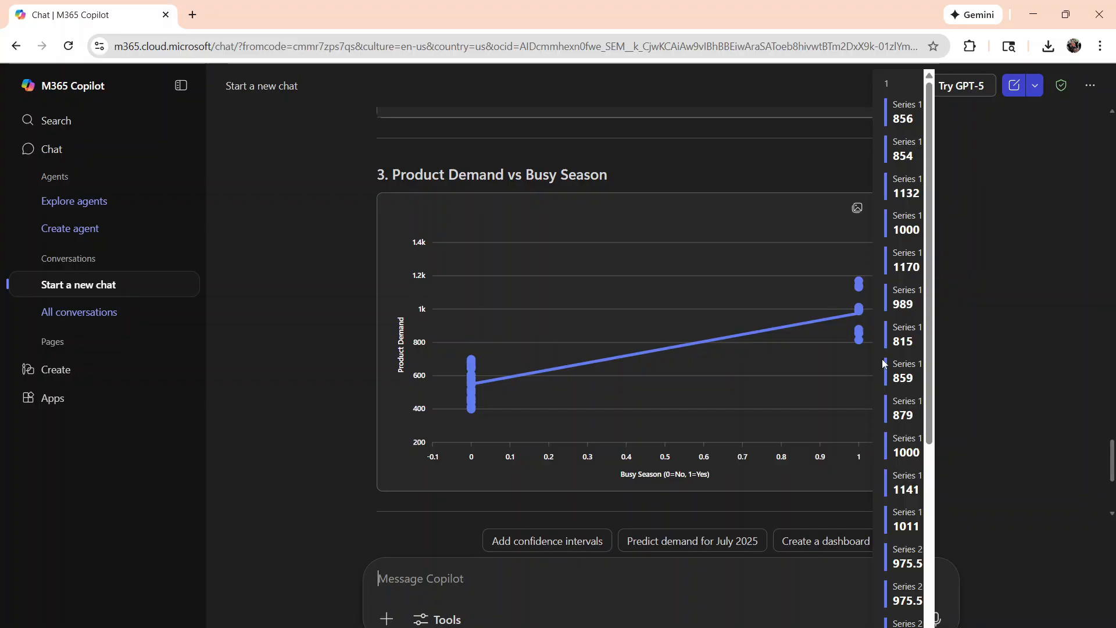
{"action": "mouse_move", "coordinate": [478, 420]}
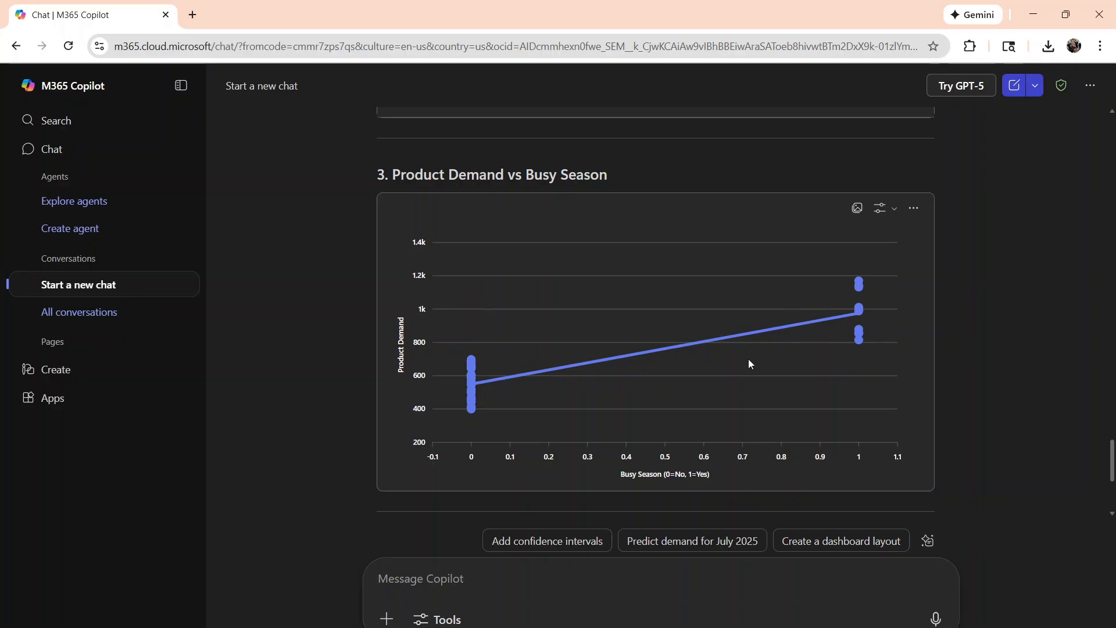
{"action": "scroll", "coordinate": [749, 351], "scroll_direction": "down", "scroll_amount": 4}
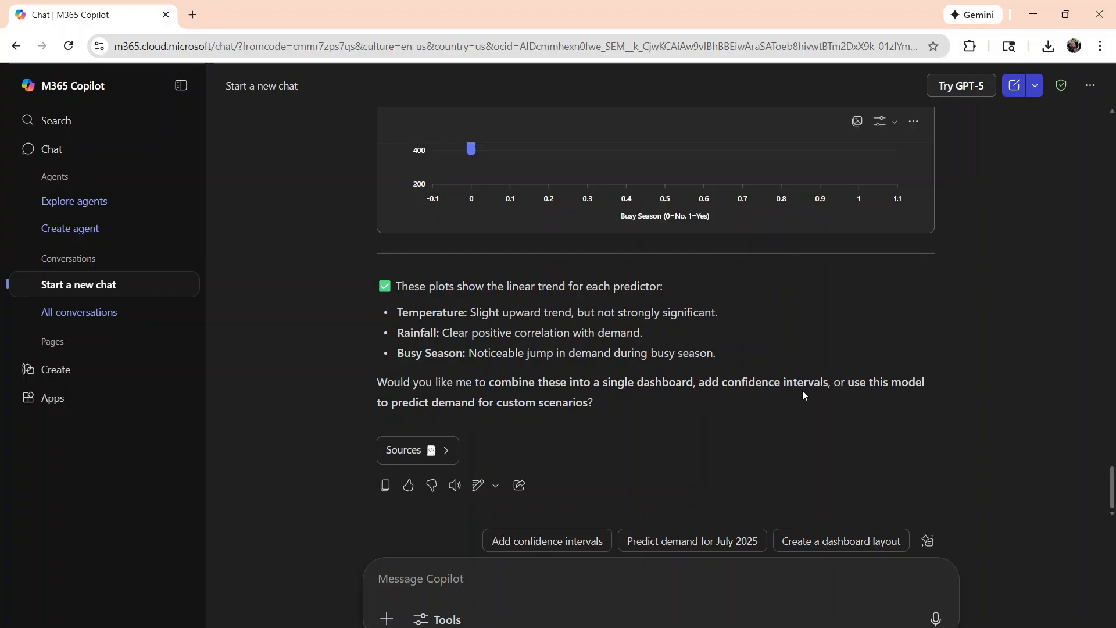
- Send the prompt "Provide the equation resulting from the regression analysis"
{"action": "type", "text": "Provide "}
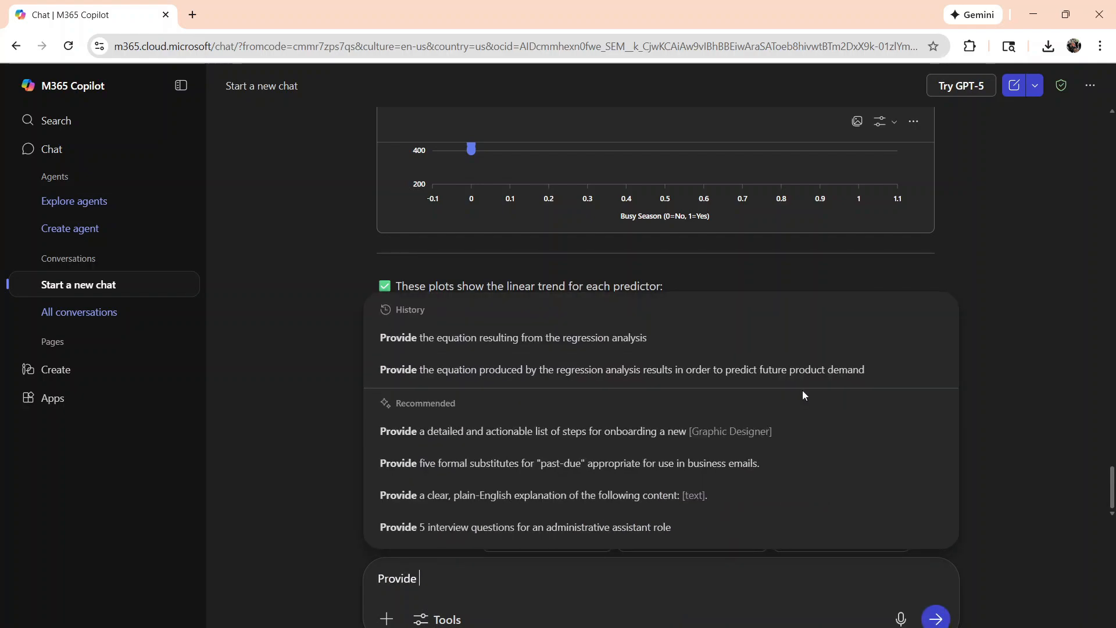
{"action": "type", "text": "the"}
{"action": "key", "text": "BackSpace"}
{"action": "type", "text": "he"}
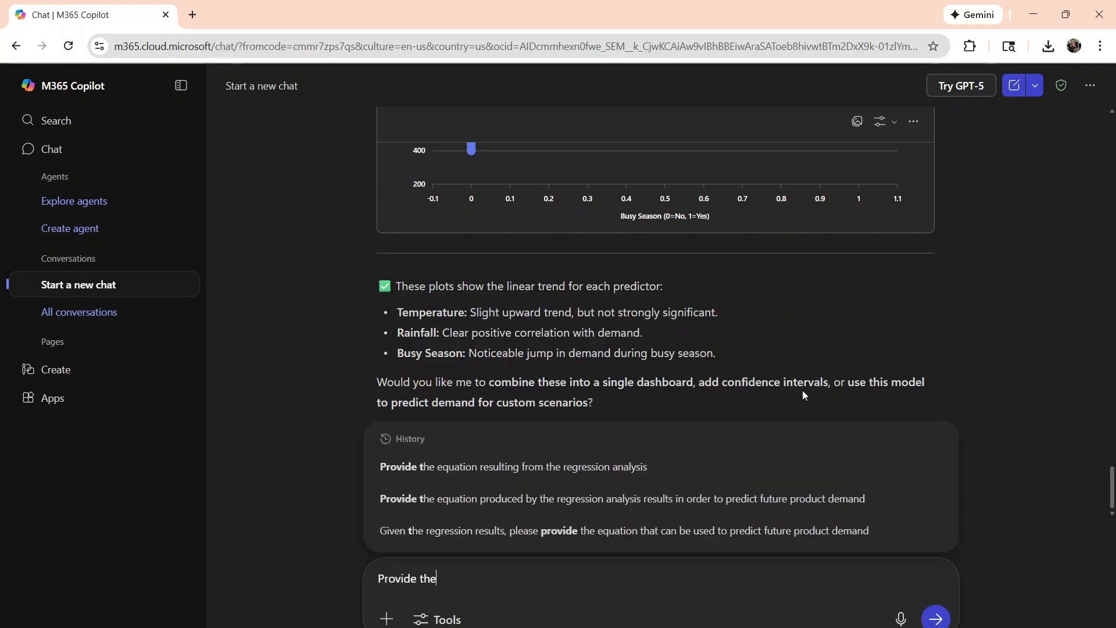
{"action": "type", "text": " equation f"}
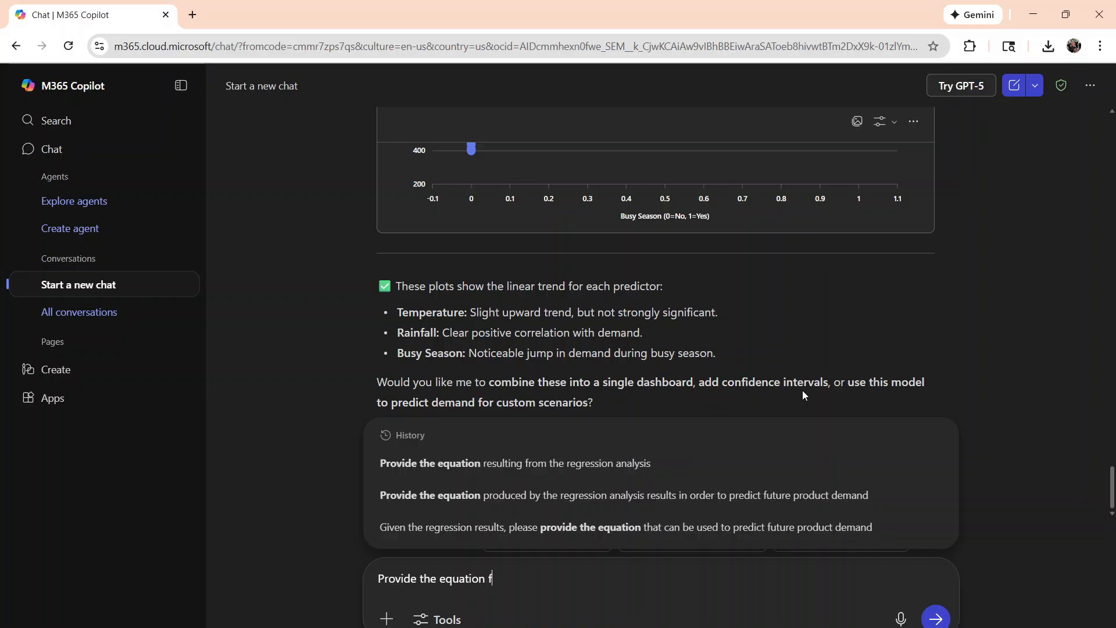
{"action": "key", "text": "BackSpace"}
{"action": "type", "text": "resulting "}
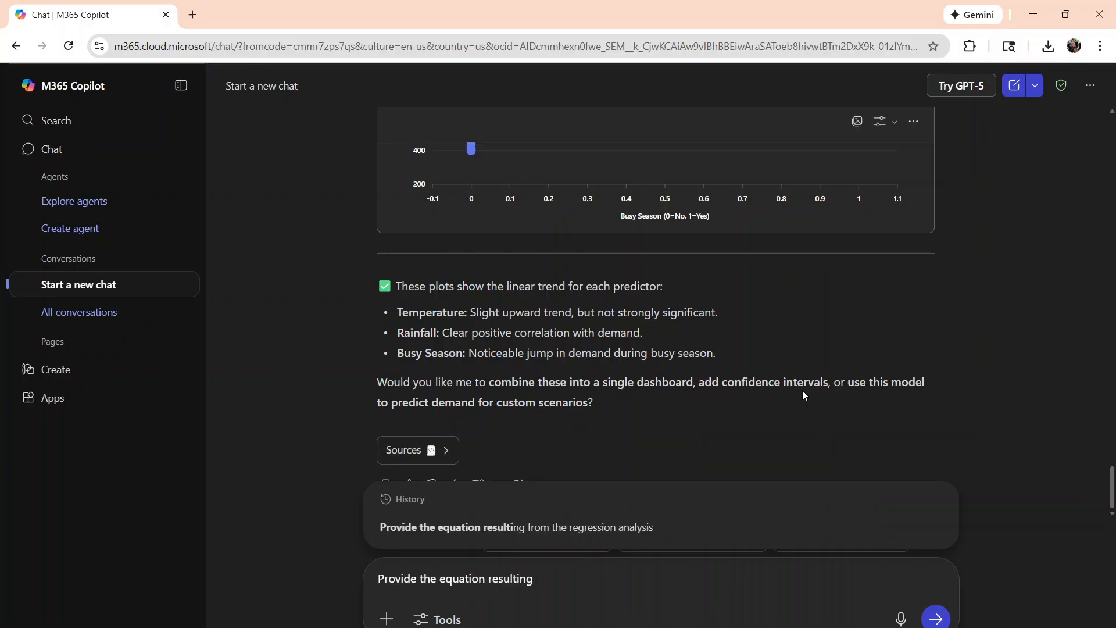
{"action": "type", "text": "from the regre"}
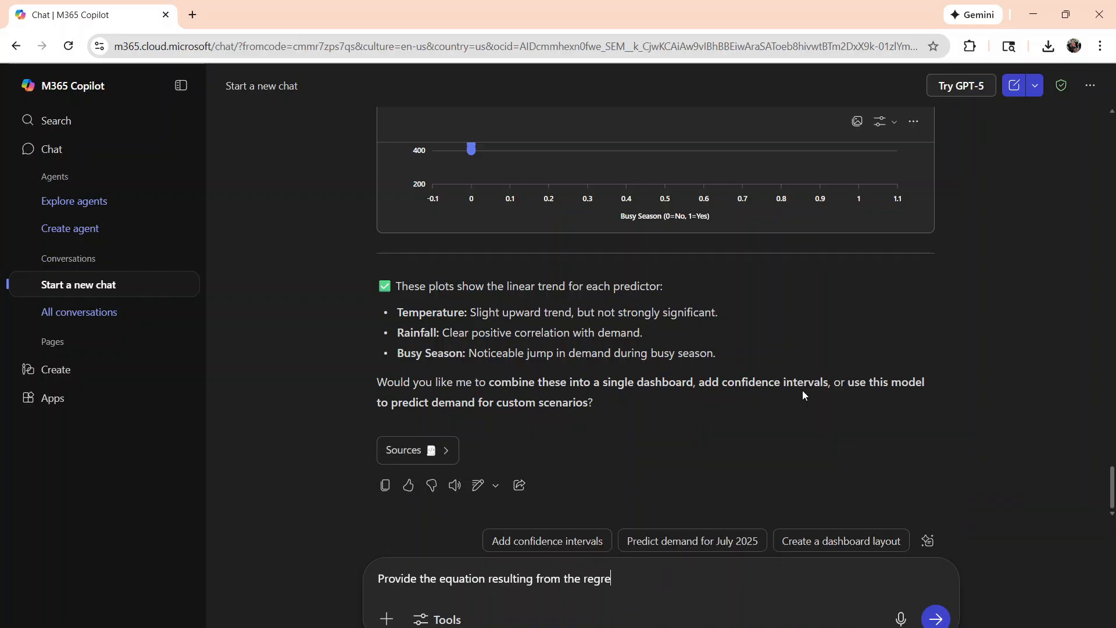
{"action": "type", "text": "ssion analysis"}
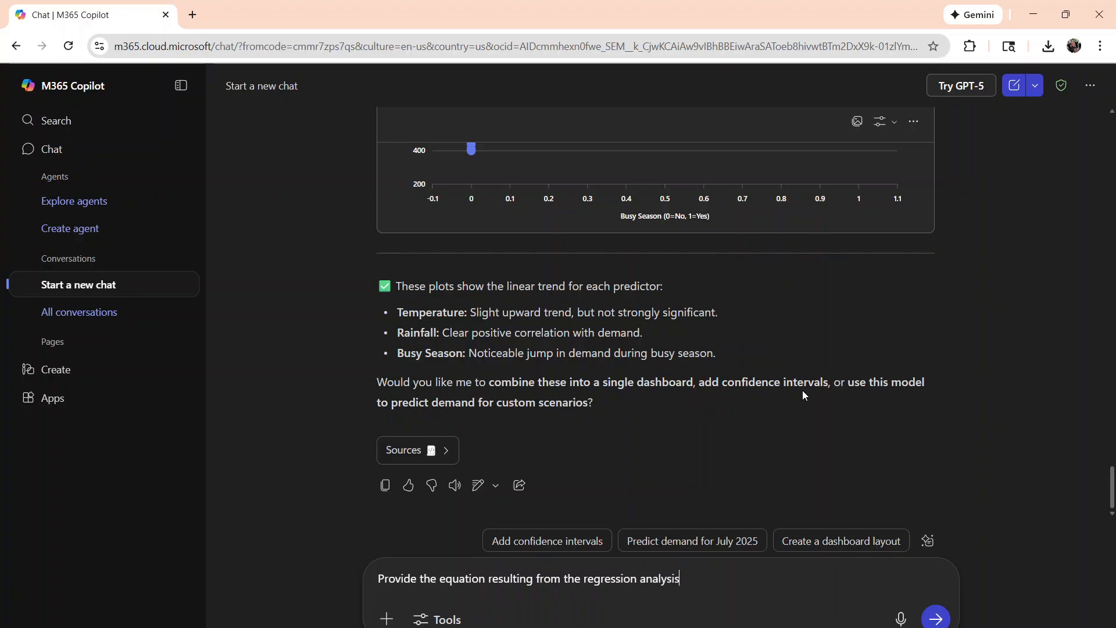
{"action": "key", "text": "Return"}
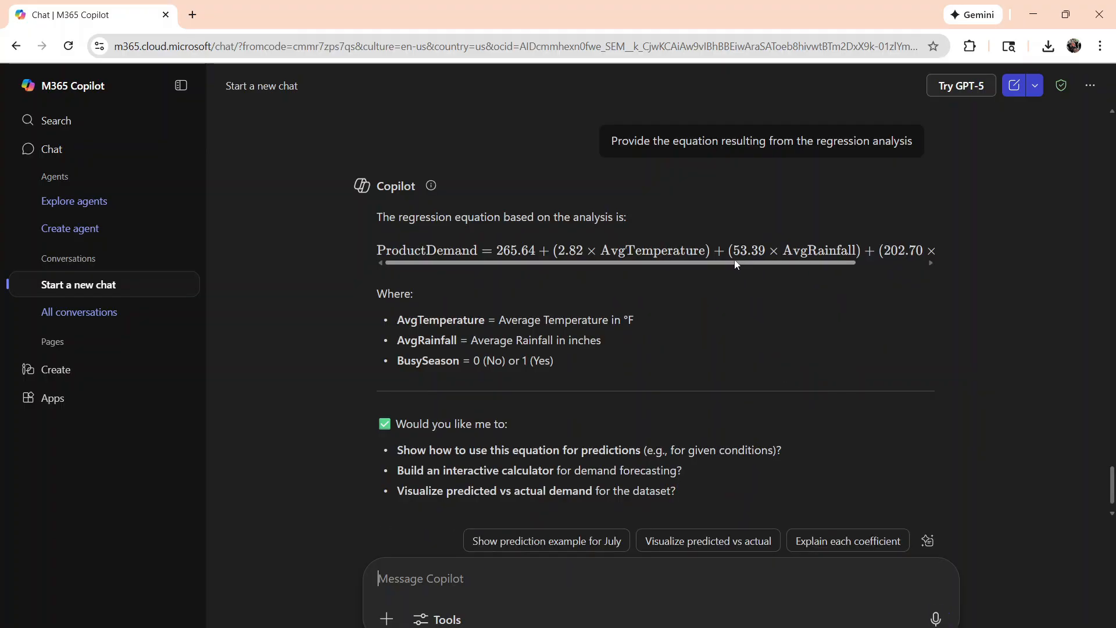
- Read the full regression equation for product demand, from the intercept through the BusySeason term
{"action": "left_click_drag", "start_coordinate": [737, 260], "coordinate": [659, 267]}
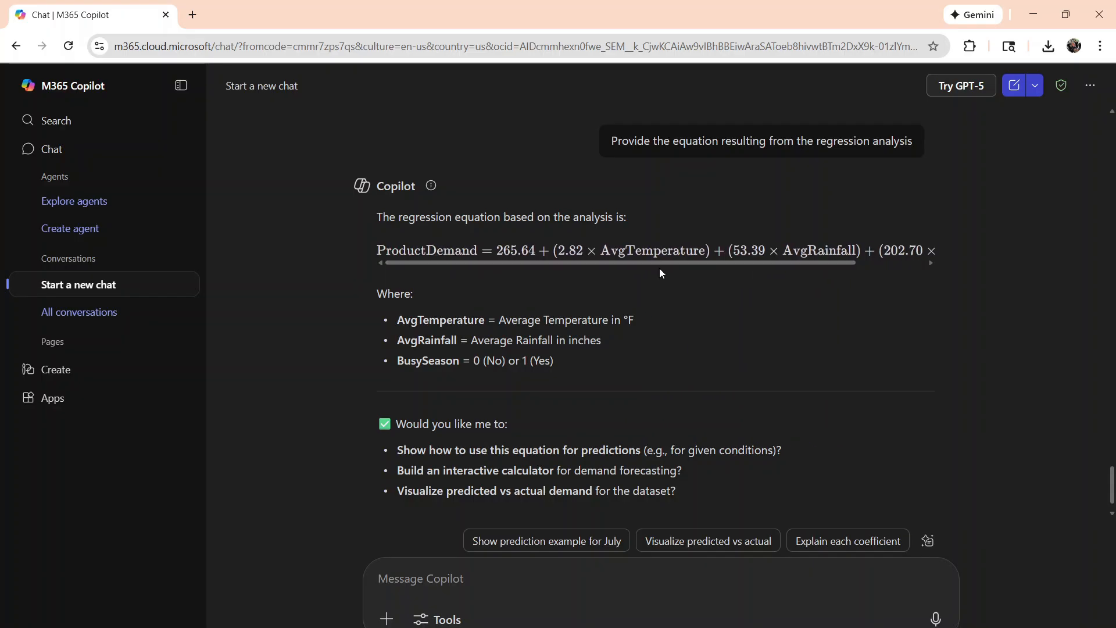
{"action": "left_click_drag", "start_coordinate": [403, 251], "coordinate": [703, 273]}
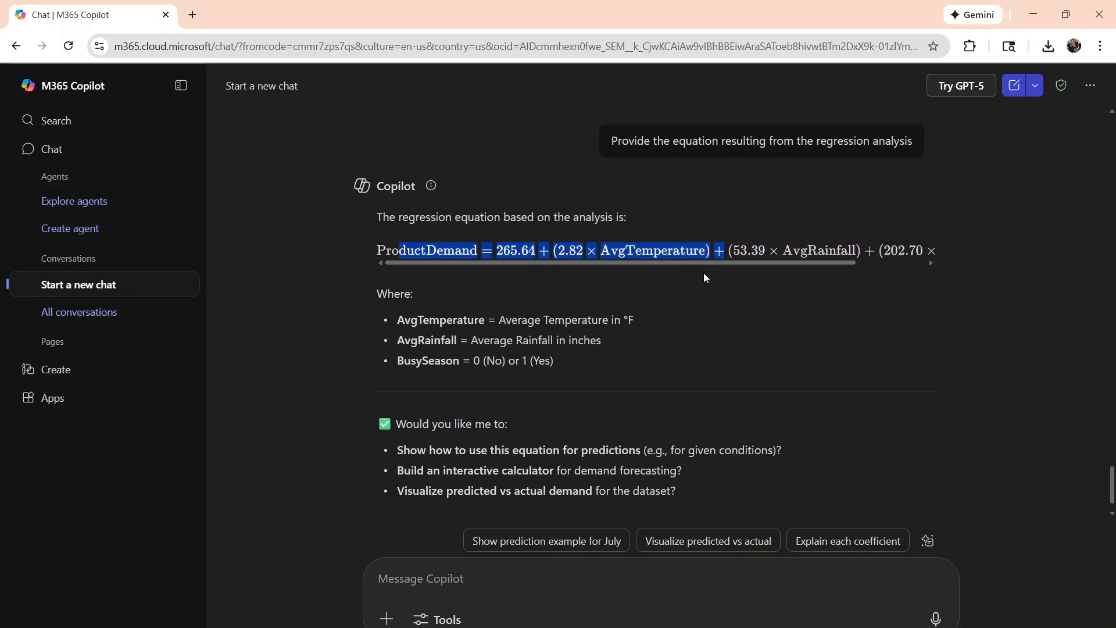
{"action": "left_click", "coordinate": [709, 270]}
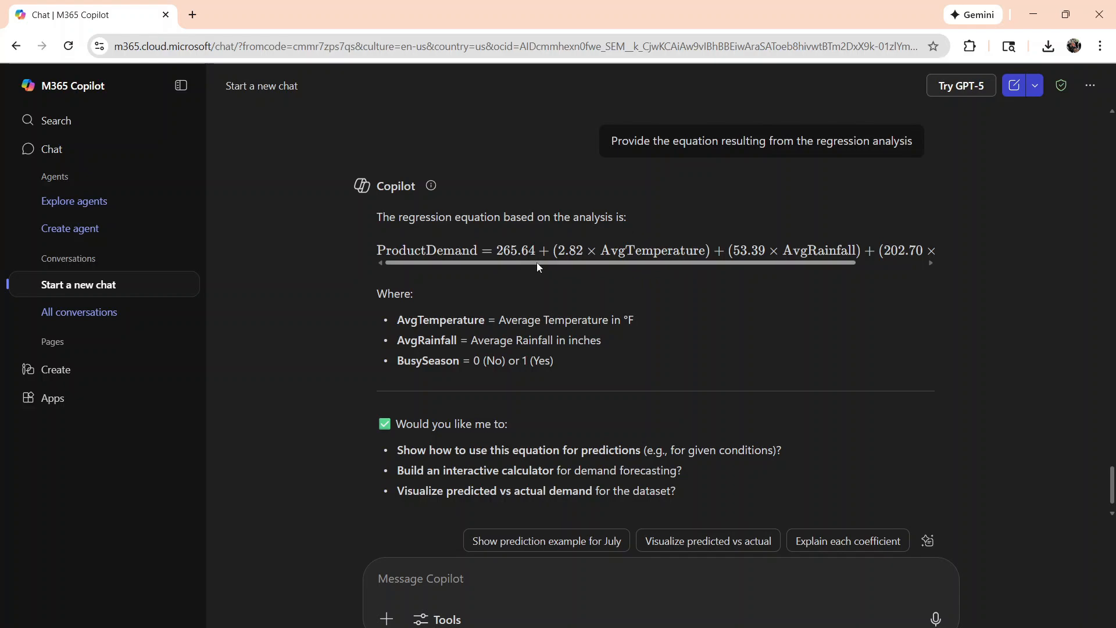
{"action": "left_click_drag", "start_coordinate": [536, 263], "coordinate": [591, 265]}
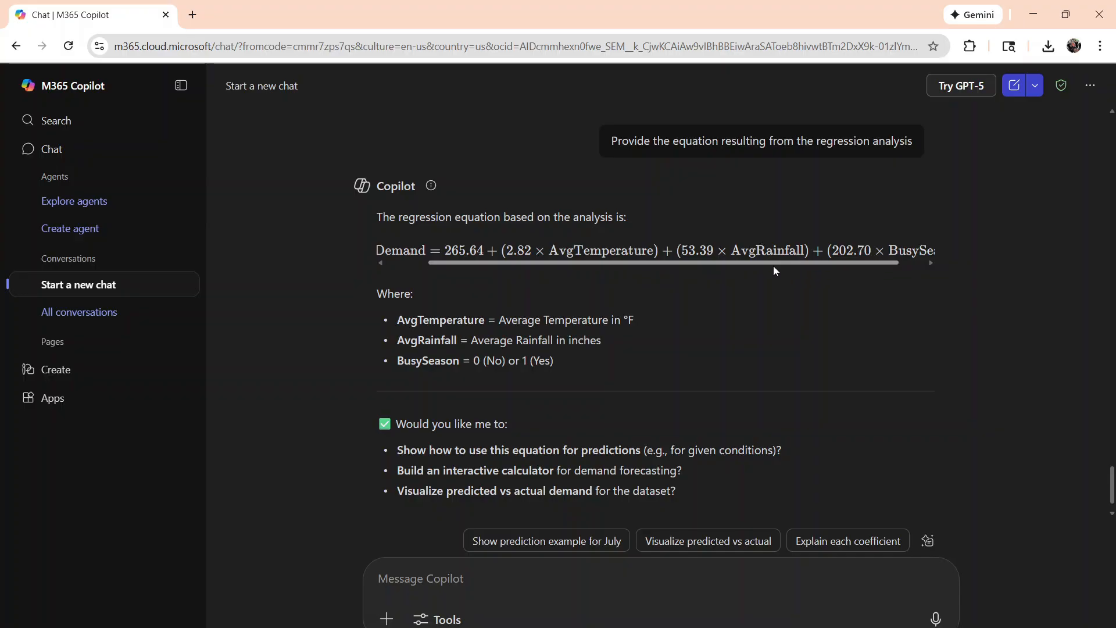
{"action": "left_click_drag", "start_coordinate": [773, 265], "coordinate": [801, 264]}
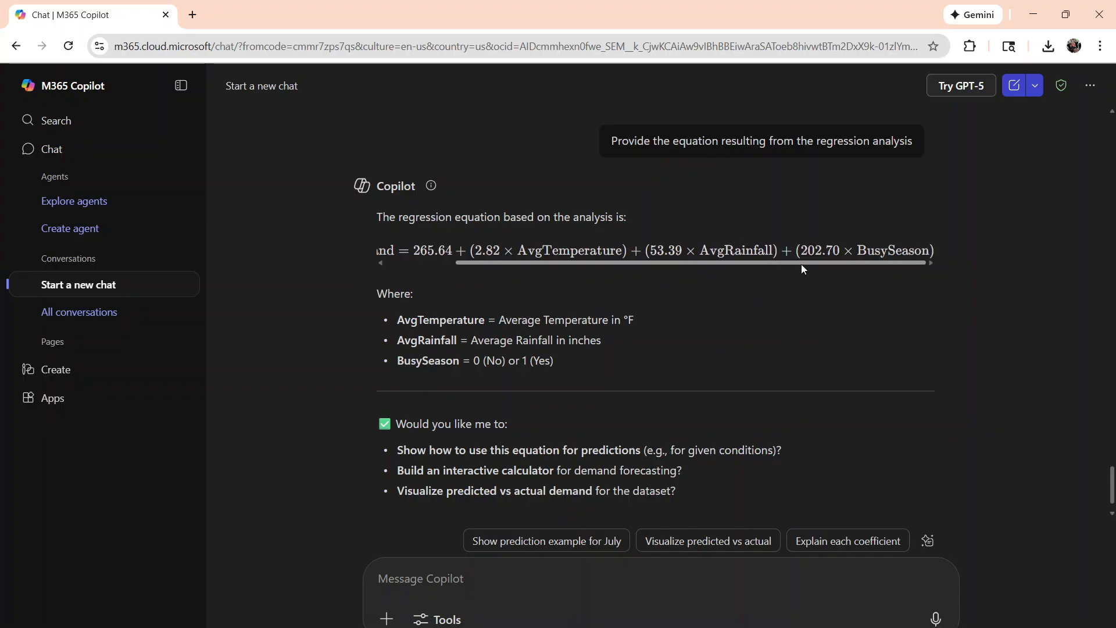
{"action": "left_click_drag", "start_coordinate": [529, 265], "coordinate": [469, 264]}
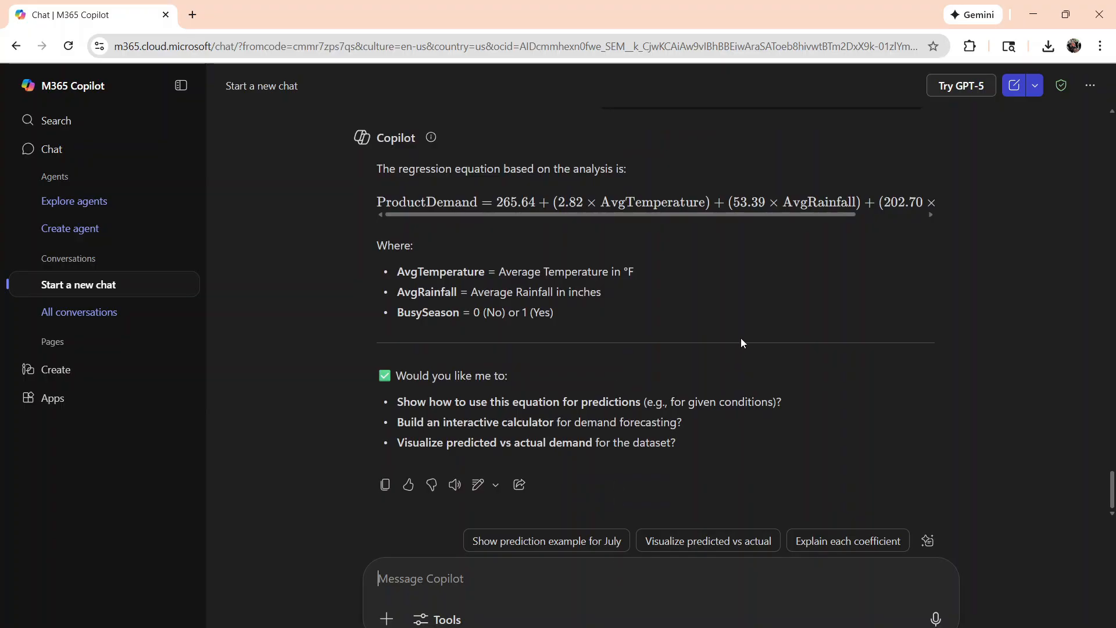
- Review the regression equation's terms once more, through to the BusySeason coefficient and back to the start
{"action": "left_click_drag", "start_coordinate": [745, 216], "coordinate": [650, 222]}
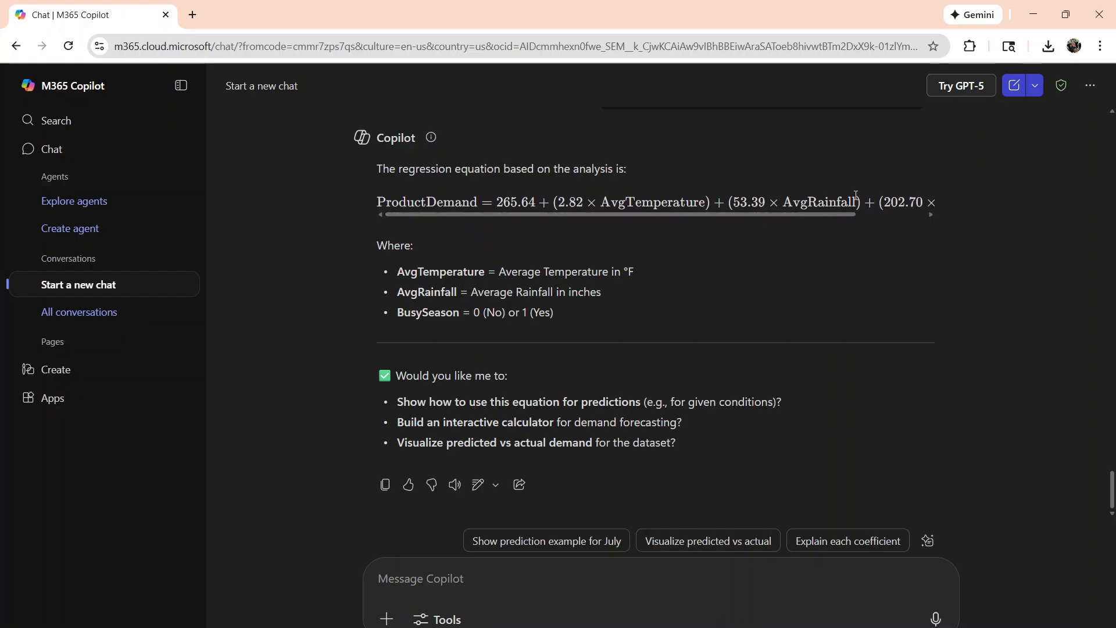
{"action": "left_click_drag", "start_coordinate": [832, 214], "coordinate": [901, 214]}
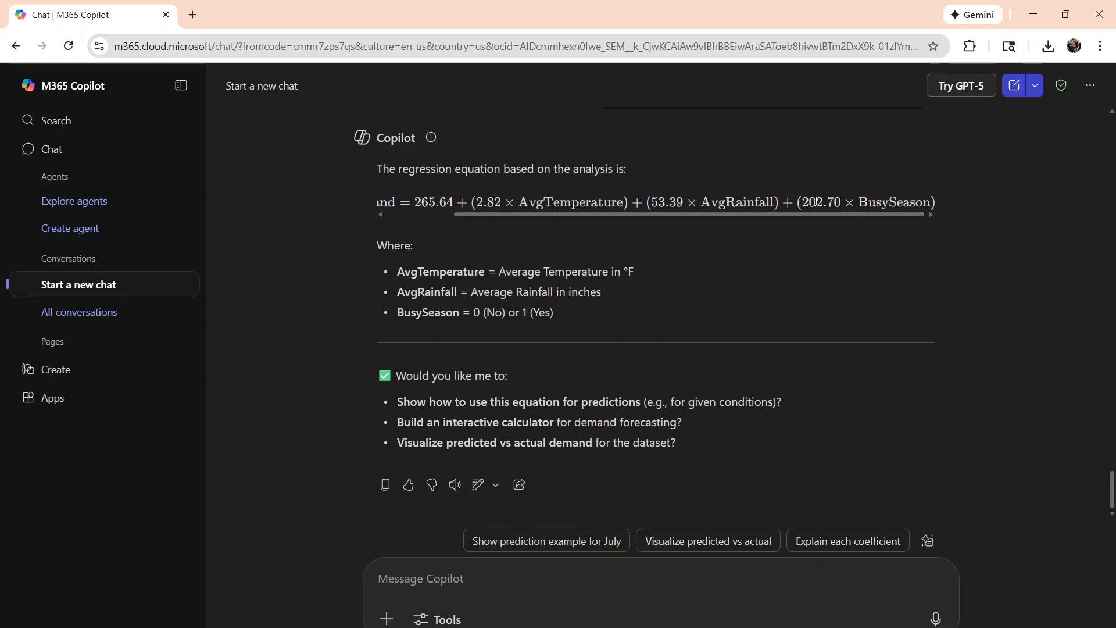
{"action": "left_click_drag", "start_coordinate": [804, 215], "coordinate": [664, 221]}
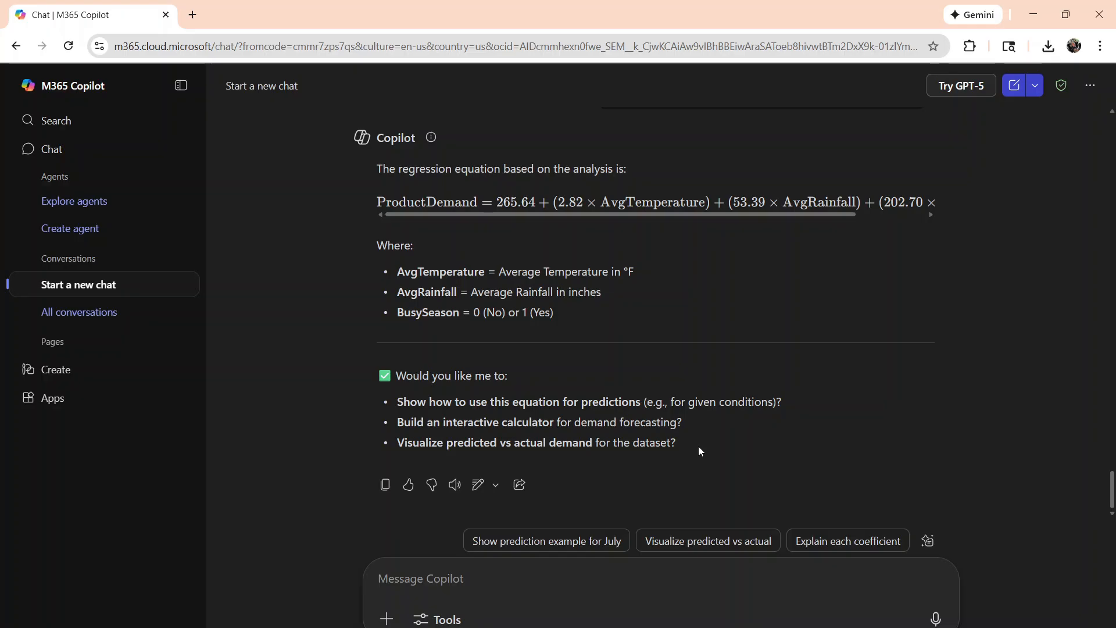
- Send the prompt "Please output the prompts I have given you into a Microsoft Word file named "GenAI_89641_Lab_Prompts""
{"action": "type", "text": "Please o"}
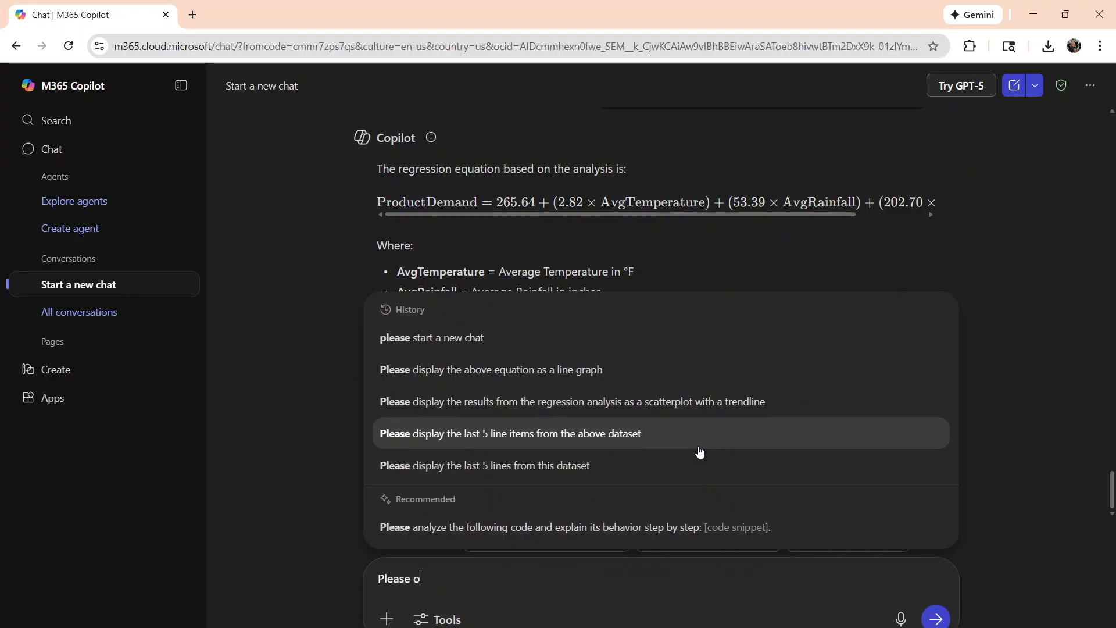
{"action": "type", "text": "utput the "}
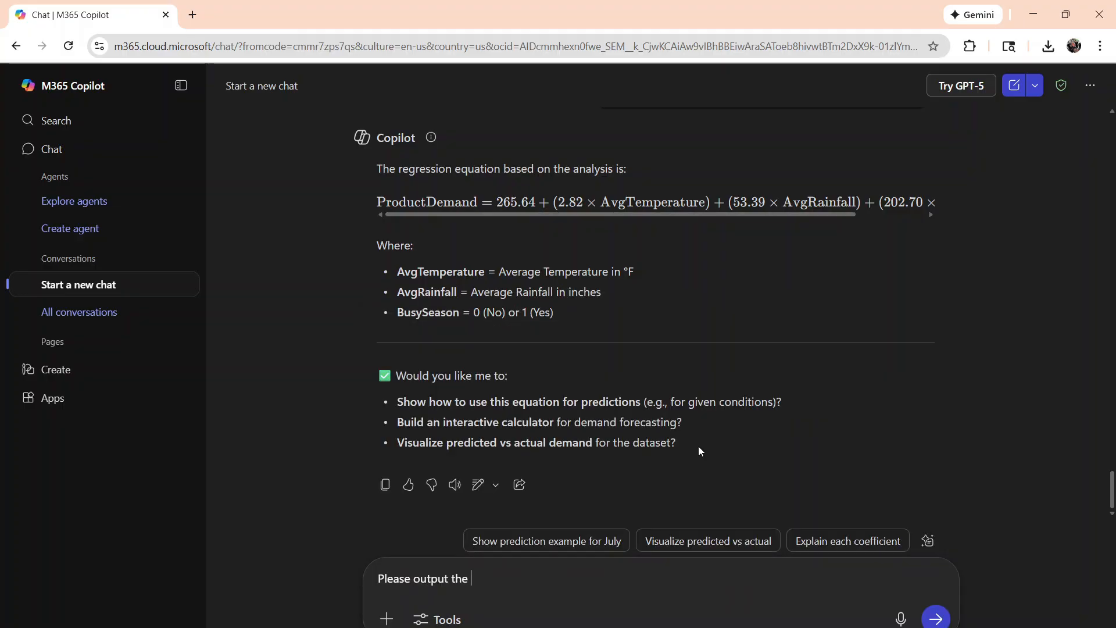
{"action": "type", "text": "prompts I have given you into a m"}
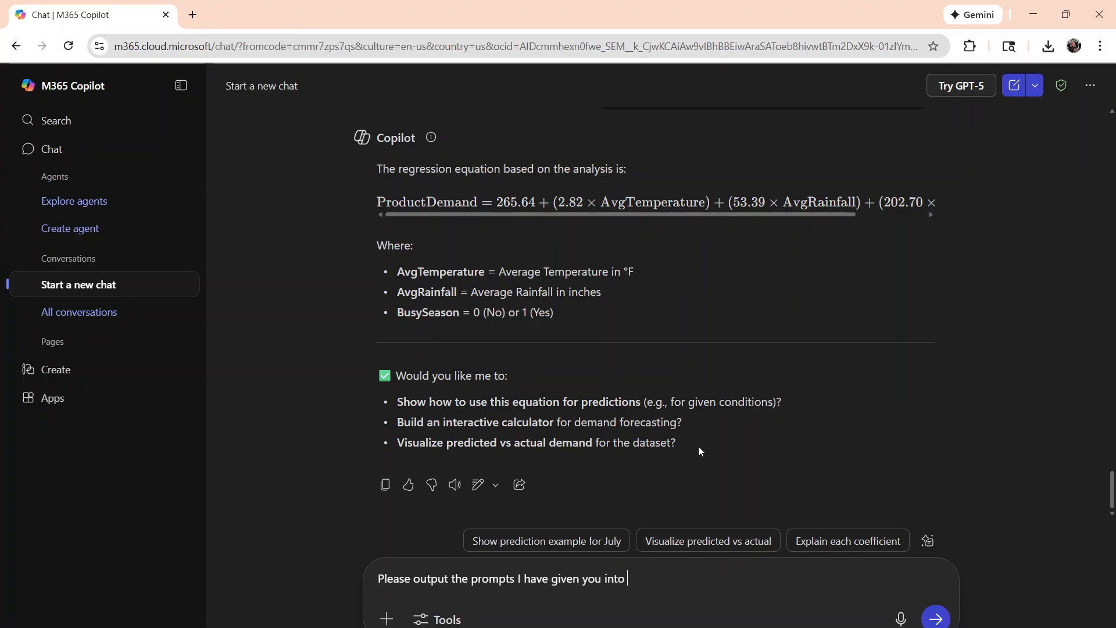
{"action": "type", "text": "cro"}
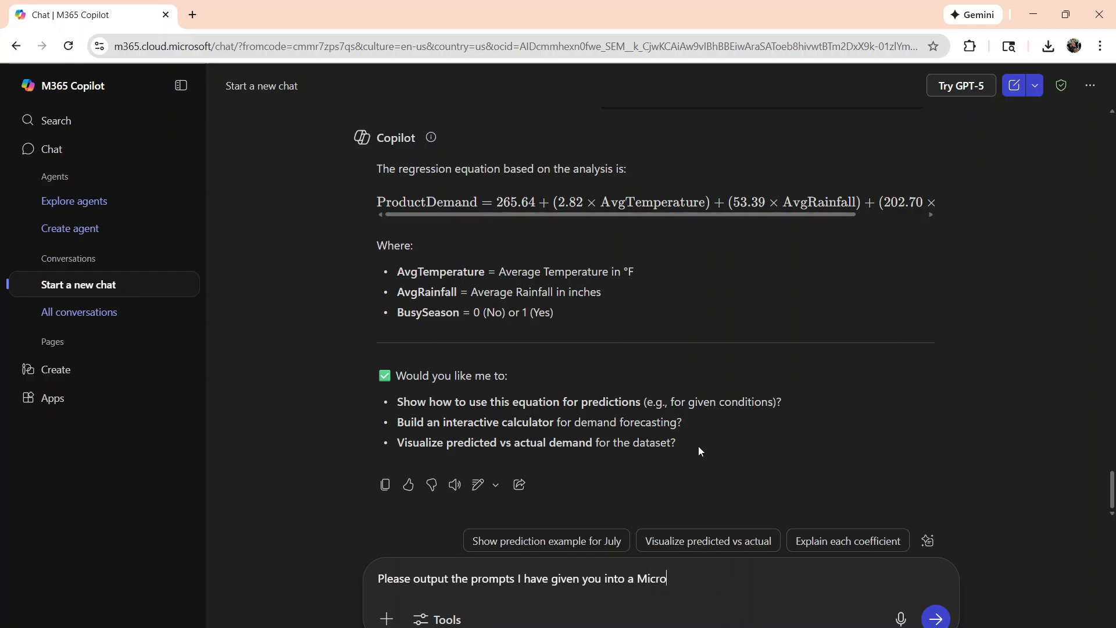
{"action": "type", "text": "soft Word file named \""}
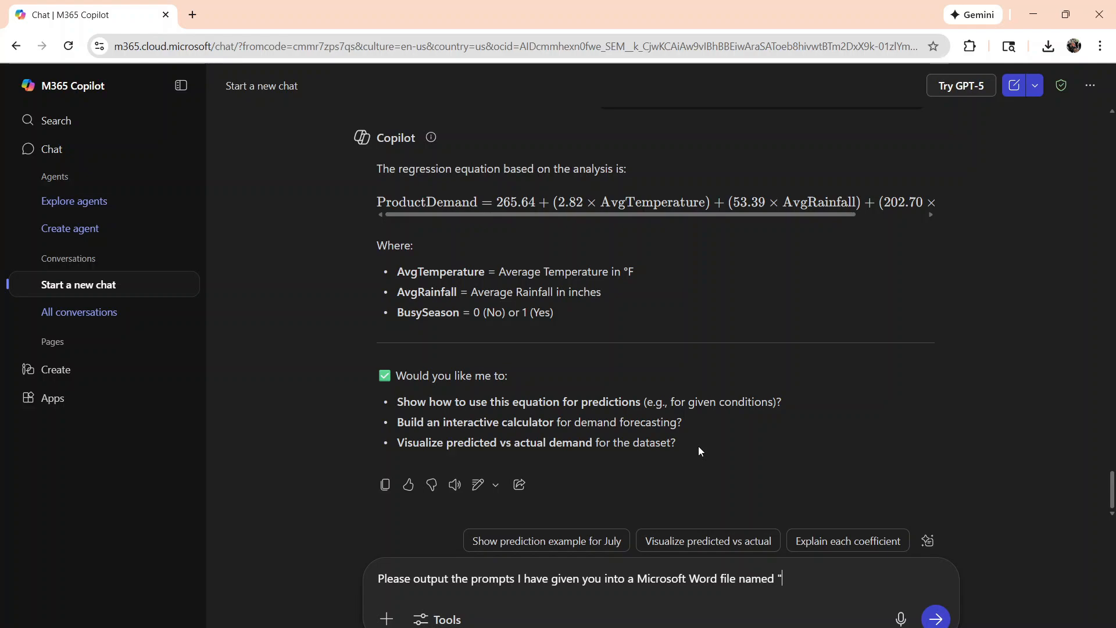
{"action": "type", "text": "GenAI_89641_Lab_Prompt"}
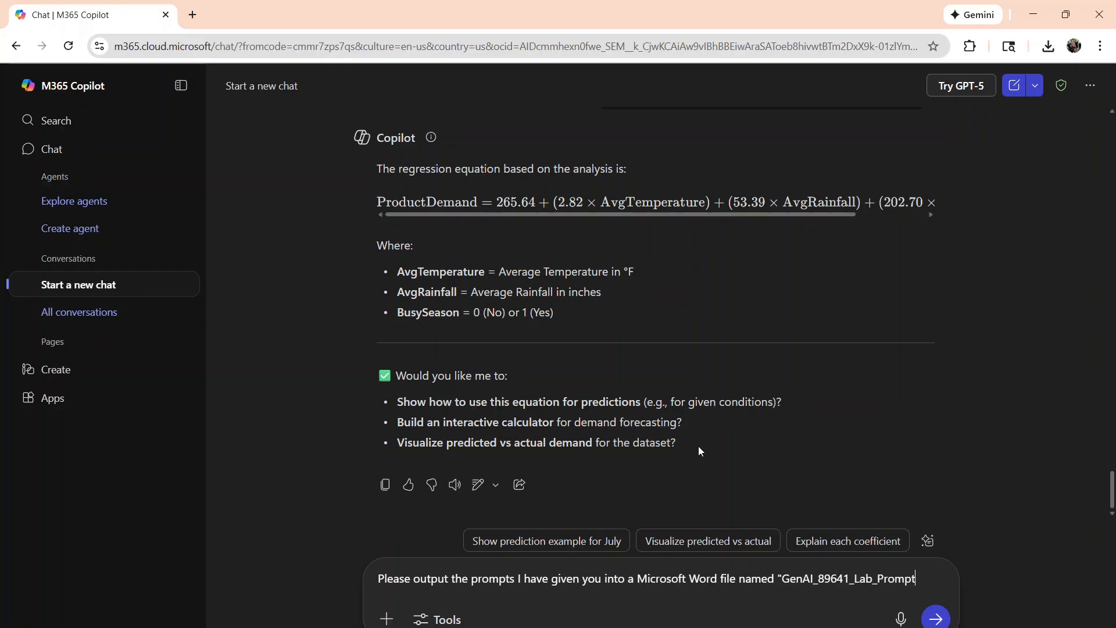
{"action": "type", "text": "s."}
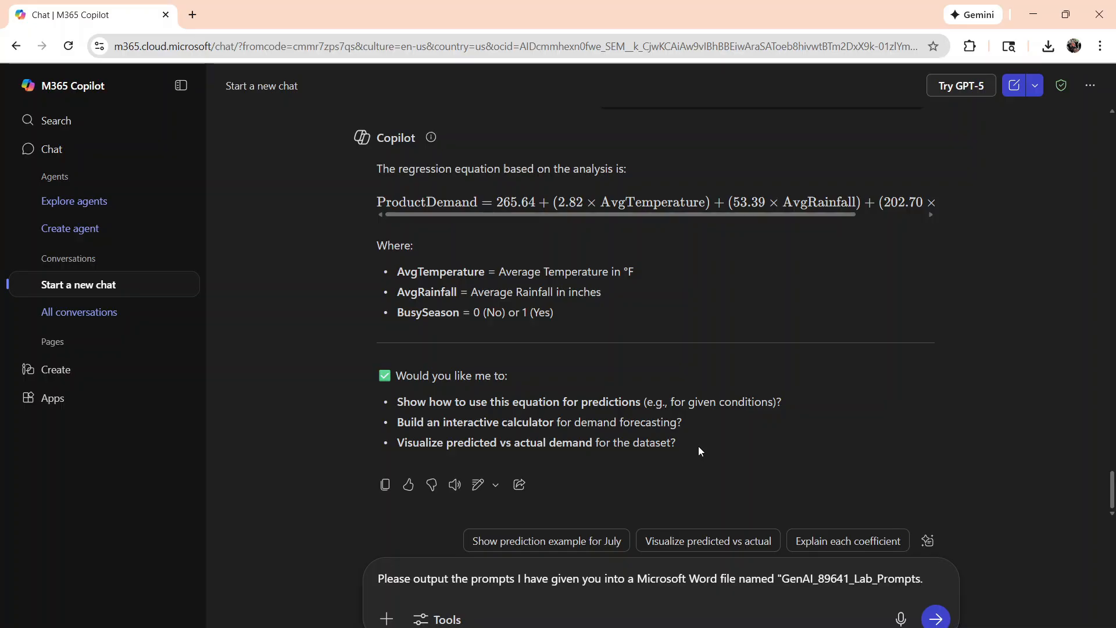
{"action": "key", "text": "BackSpace"}
{"action": "type", "text": "\""}
{"action": "key", "text": "Return"}
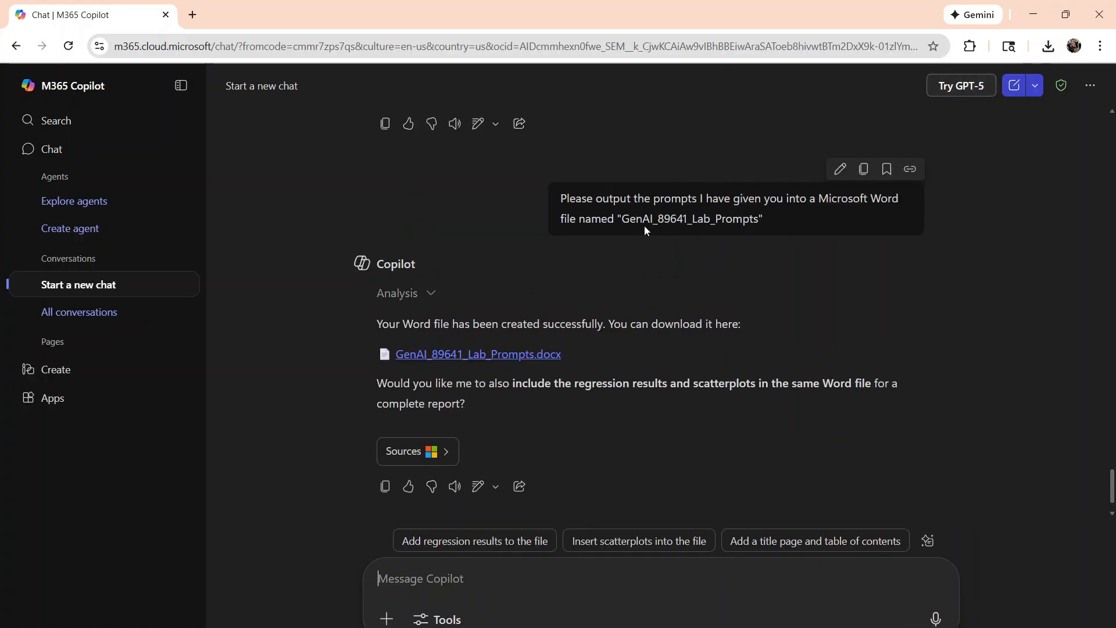
- Download the generated GenAI_89641_Lab_Prompts.docx and open it in Word to check the list of prompts
{"action": "scroll", "coordinate": [605, 274], "scroll_direction": "down", "scroll_amount": 1}
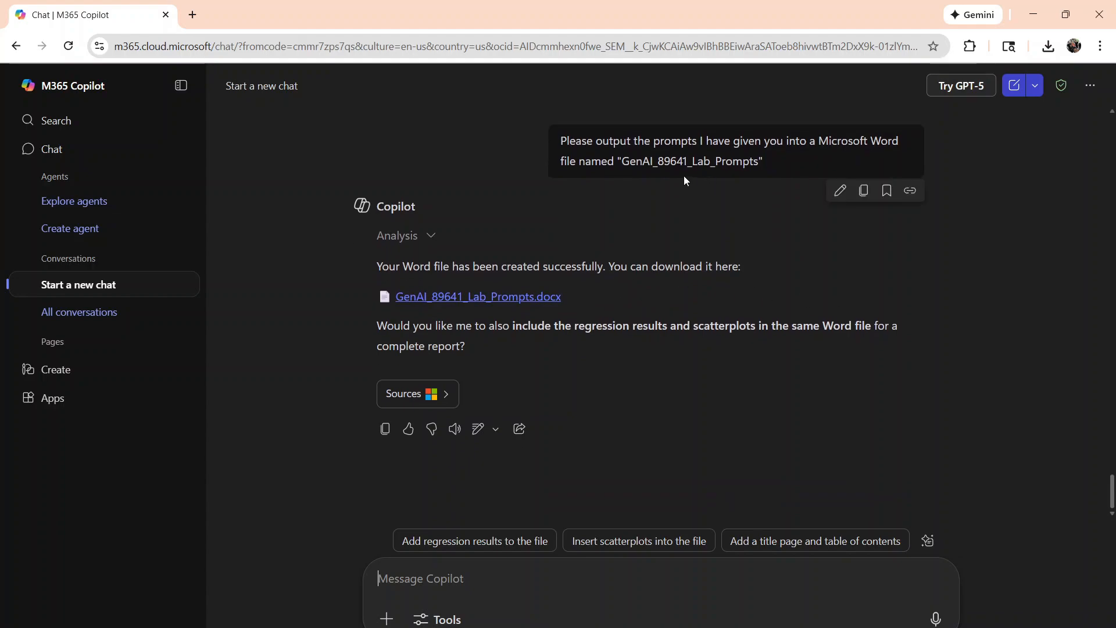
{"action": "left_click", "coordinate": [533, 298]}
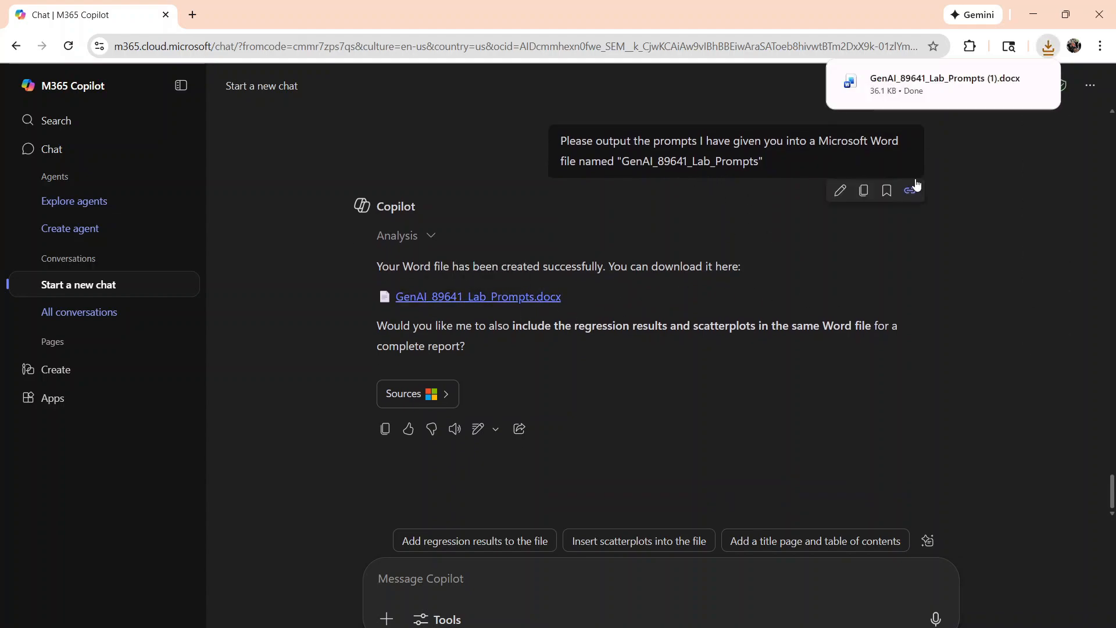
{"action": "left_click", "coordinate": [948, 92]}
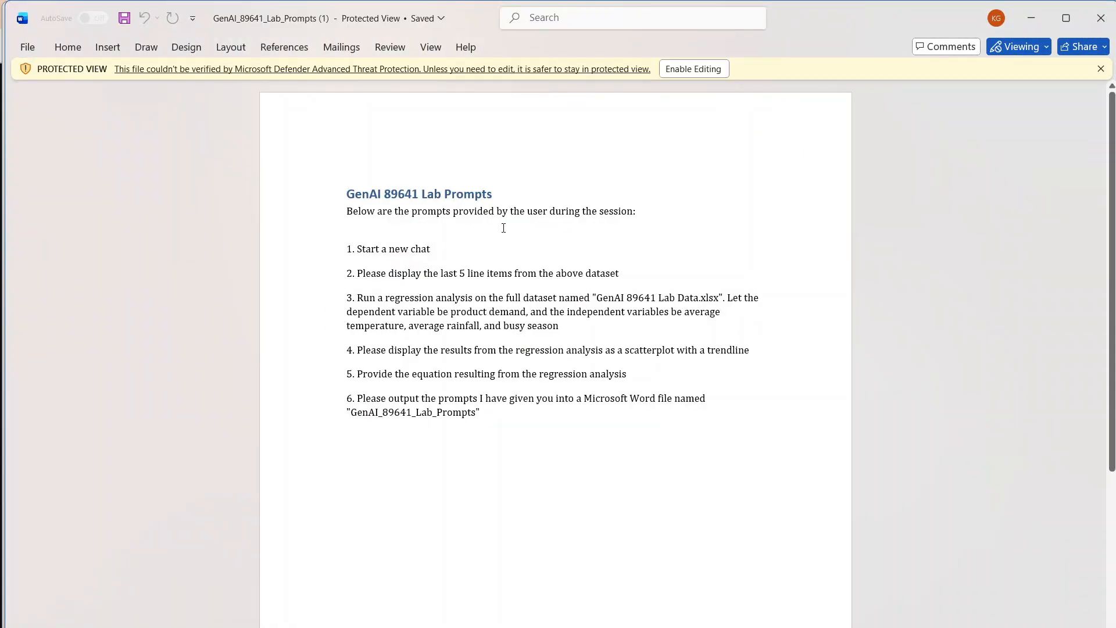
{"action": "left_click_drag", "start_coordinate": [476, 410], "coordinate": [399, 312]}
{"action": "left_click", "coordinate": [393, 278]}
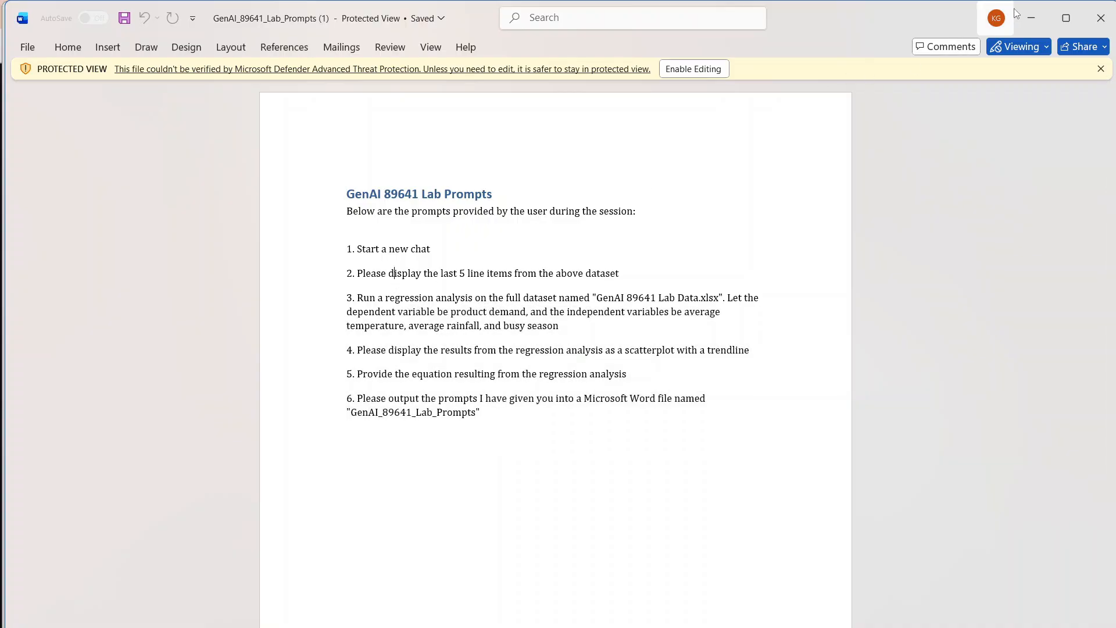